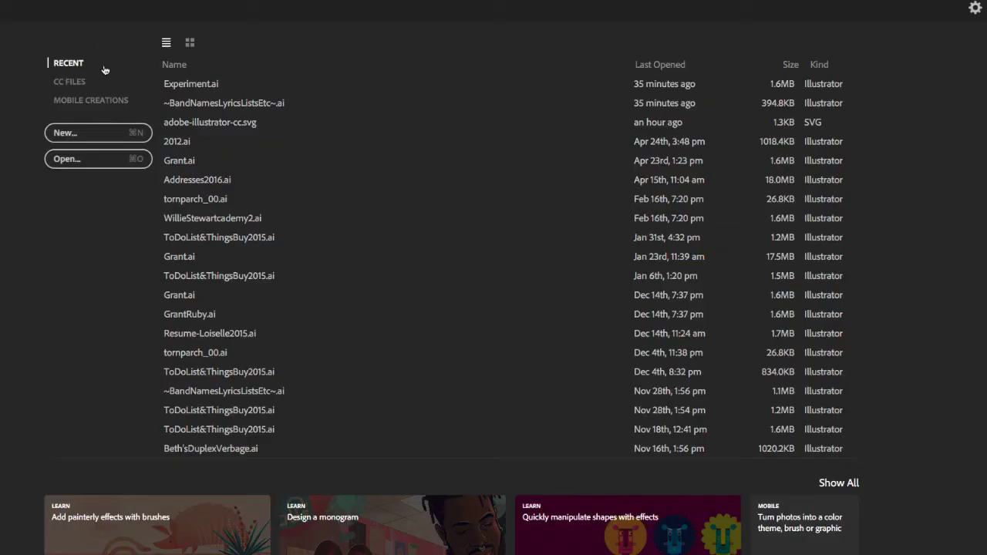
# Start a new 8 × 10 inch document in inches, named with your last name.
pyautogui.click(70, 135)
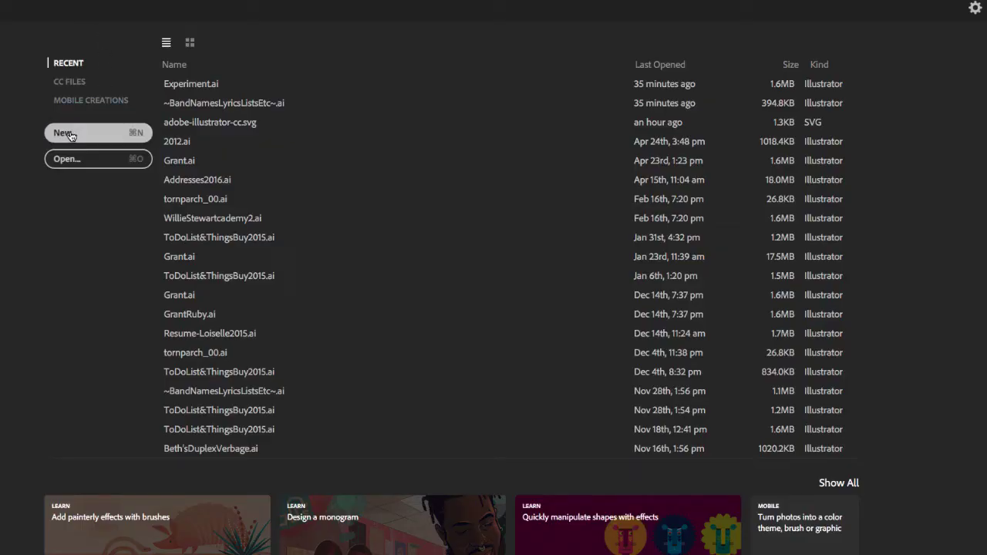
pyautogui.click(725, 246)
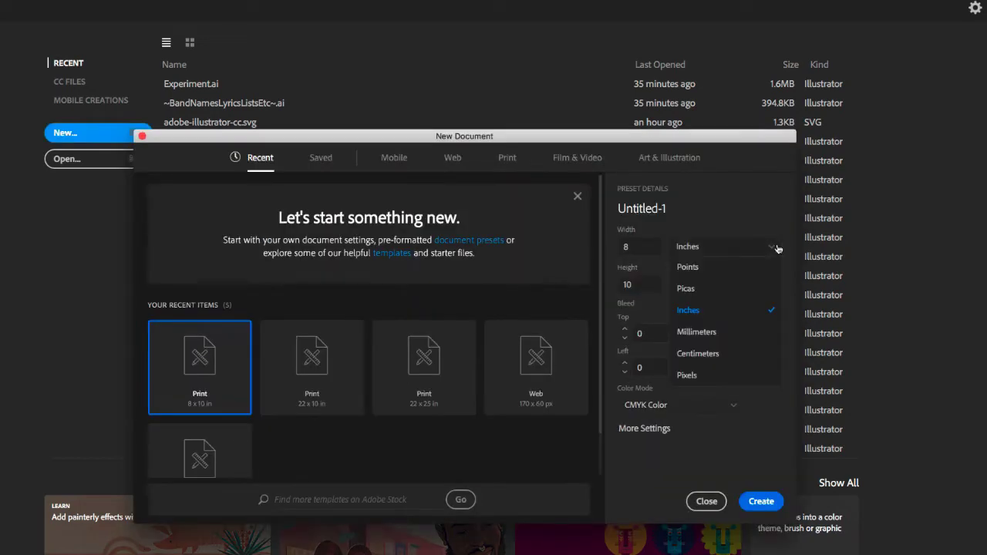
pyautogui.click(718, 316)
pyautogui.moveTo(670, 207); pyautogui.dragTo(563, 205)
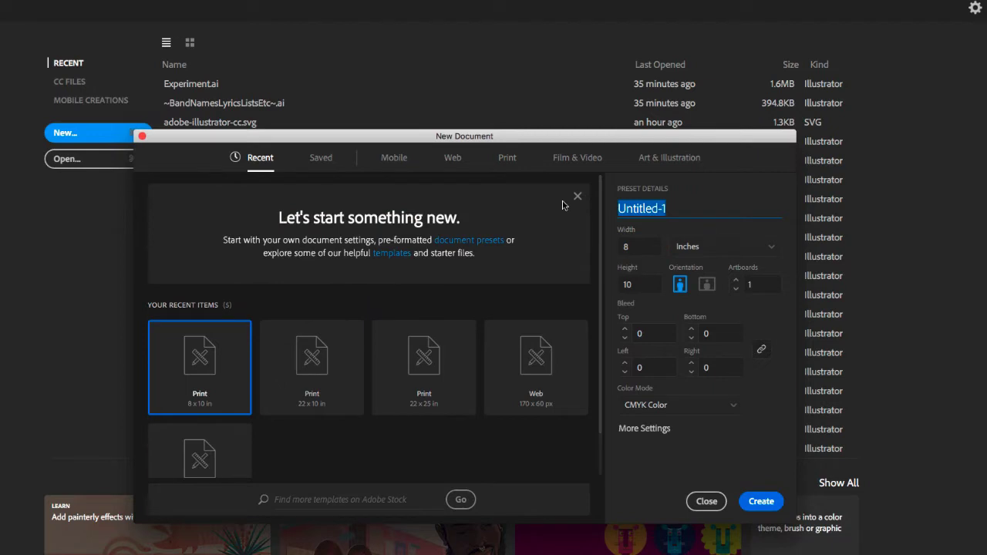
pyautogui.write('Lois')
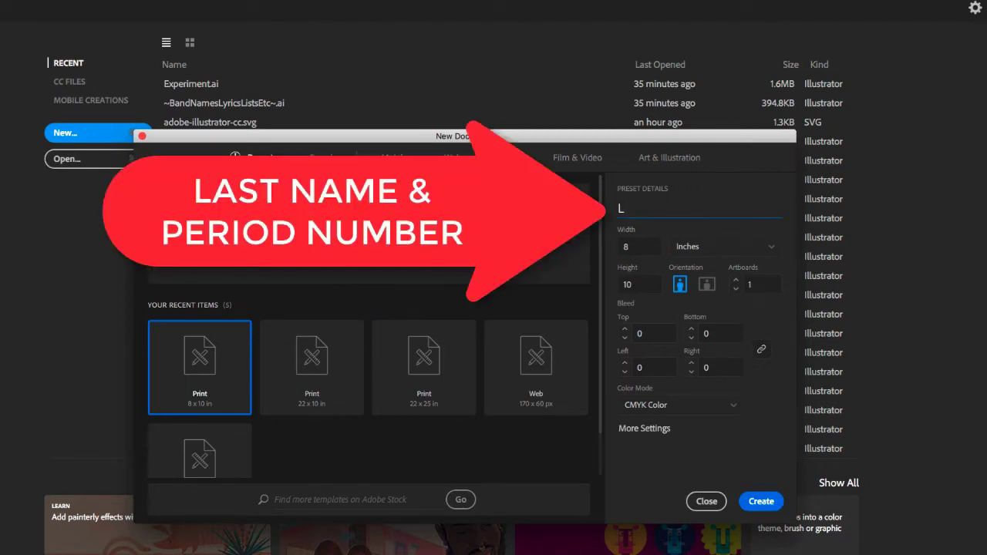
pyautogui.write('e')
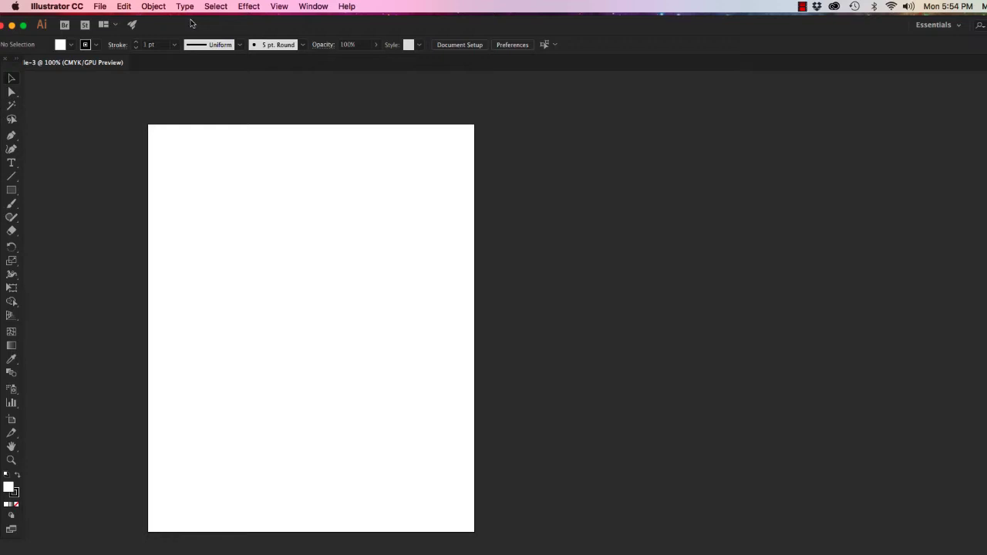
# Add a text frame with 234567890-= plus every lower- and upper-case letter and symbol key.
pyautogui.click(13, 168)
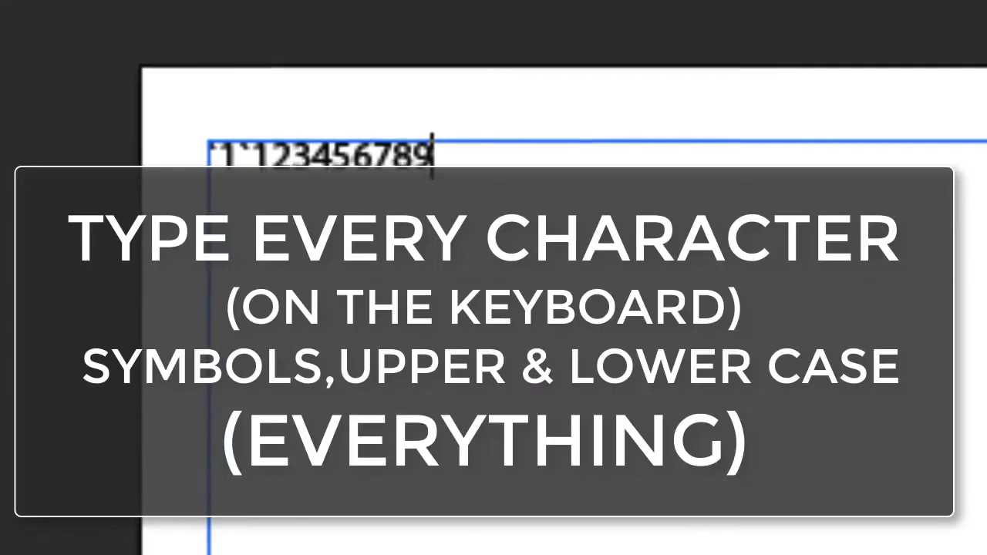
pyautogui.write('0-=')
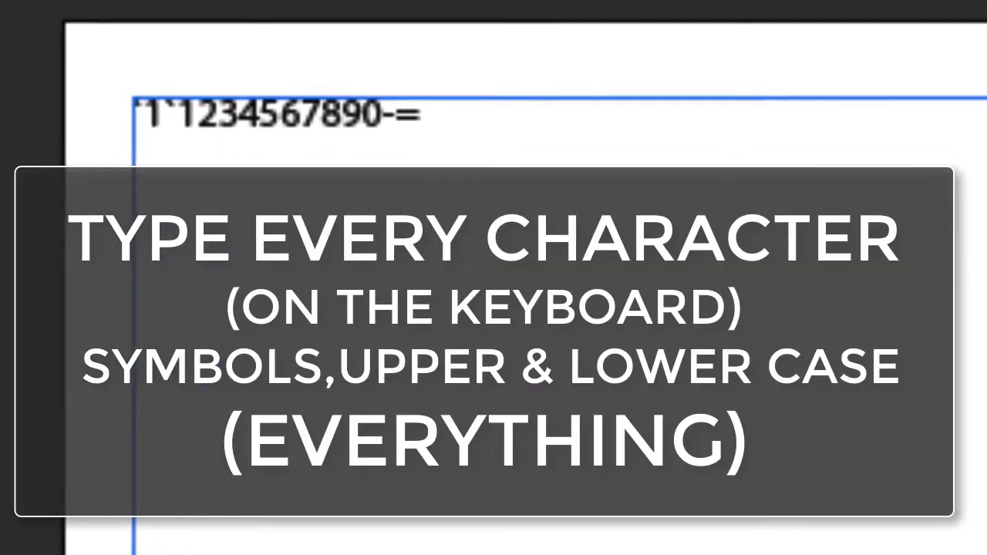
pyautogui.write('qwertyuiop[]\\asdfghjkl;\'zxcvbnm,./~!@#$%^&*()_+QWERTYUIOP{}|ASDFGHJKL:"ZXCVBNM<>?')
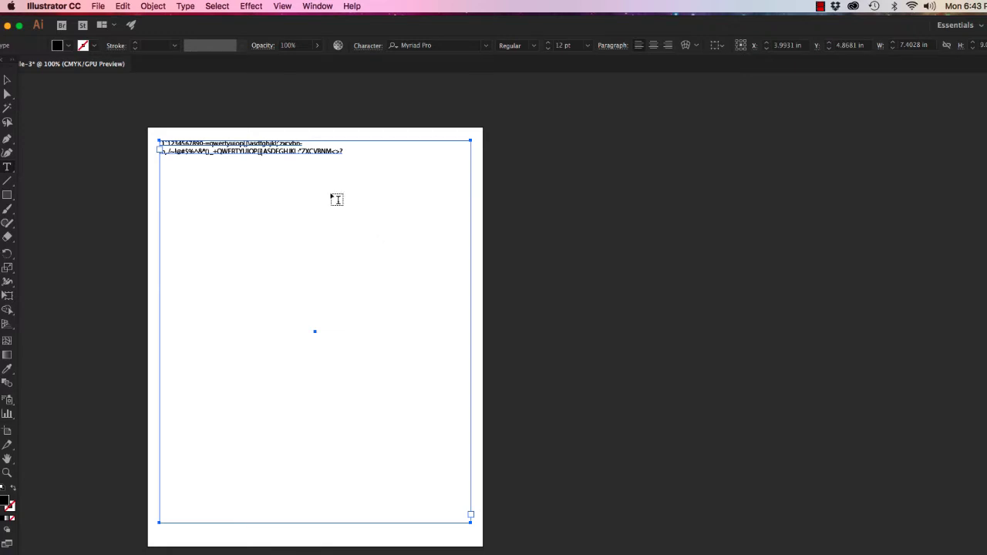
pyautogui.click(186, 6)
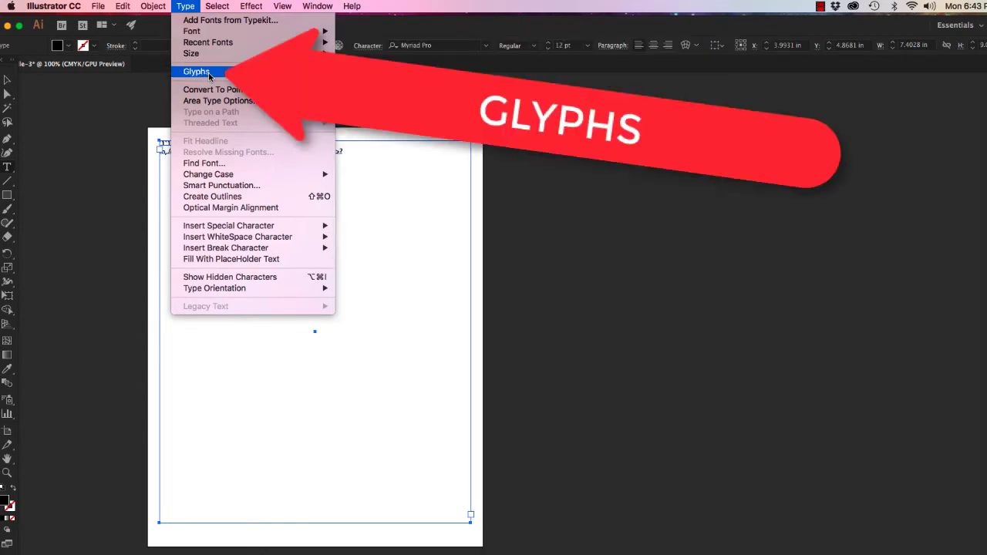
pyautogui.click(198, 72)
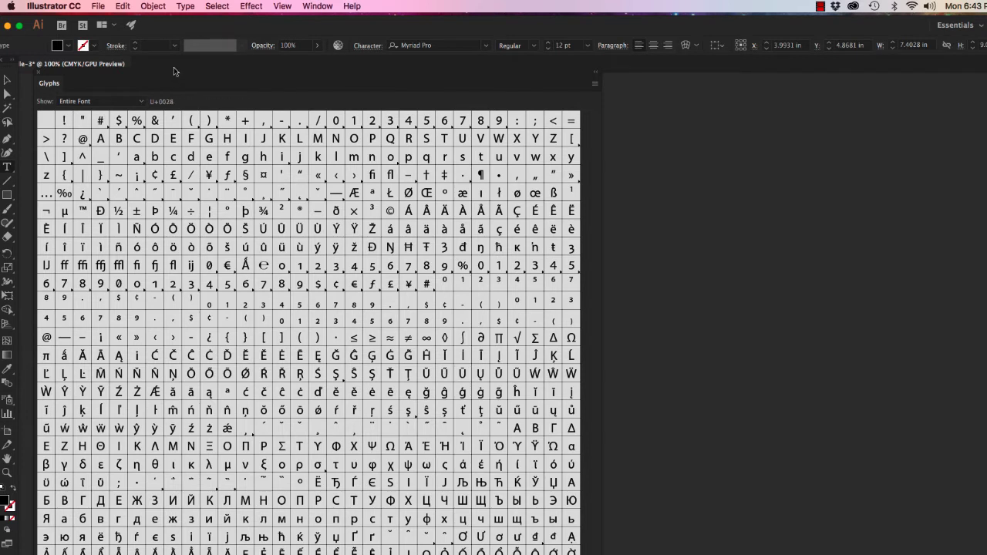
pyautogui.click(189, 7)
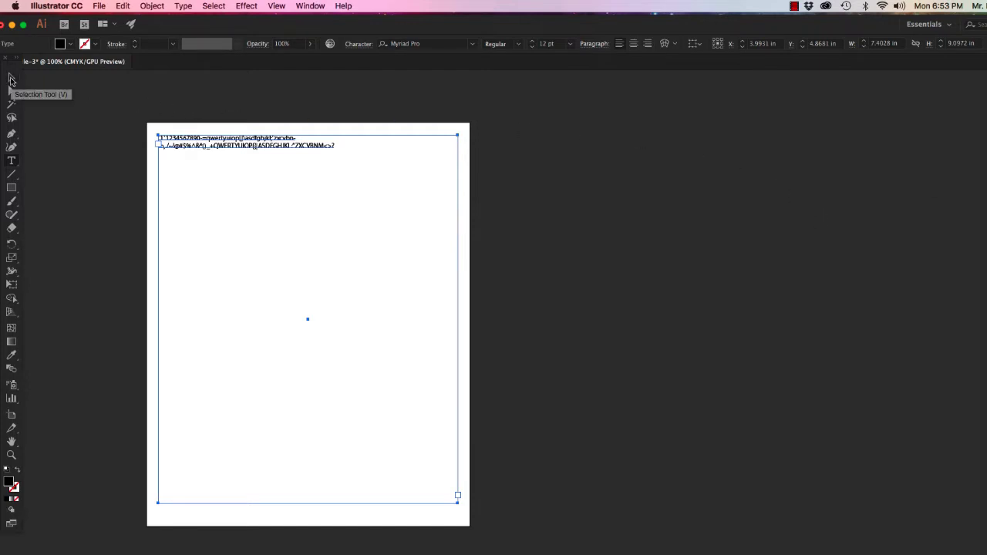
# Nudge the character frame down-right, shrink it around its two lines, and zoom in.
pyautogui.click(12, 77)
pyautogui.moveTo(194, 145); pyautogui.dragTo(197, 153)
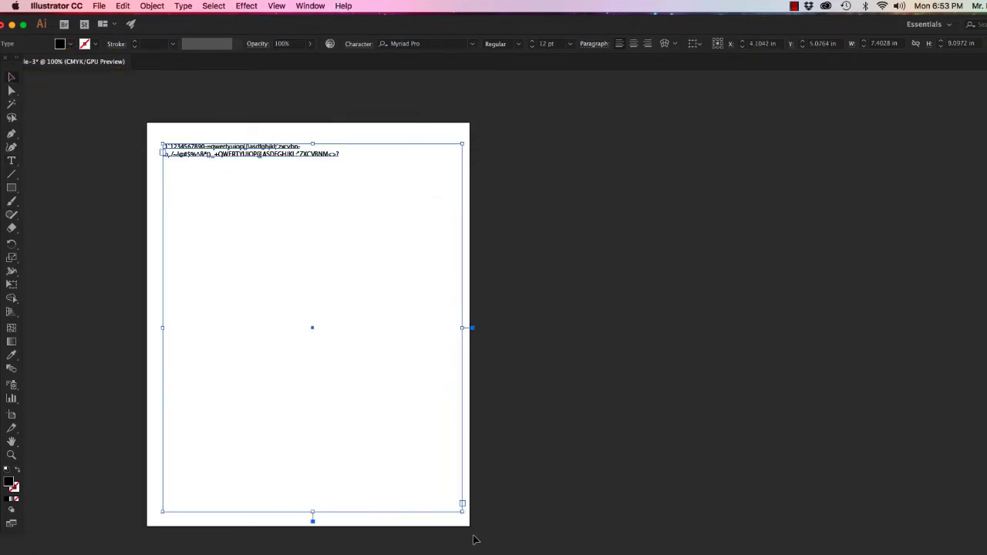
pyautogui.moveTo(462, 511); pyautogui.dragTo(368, 183)
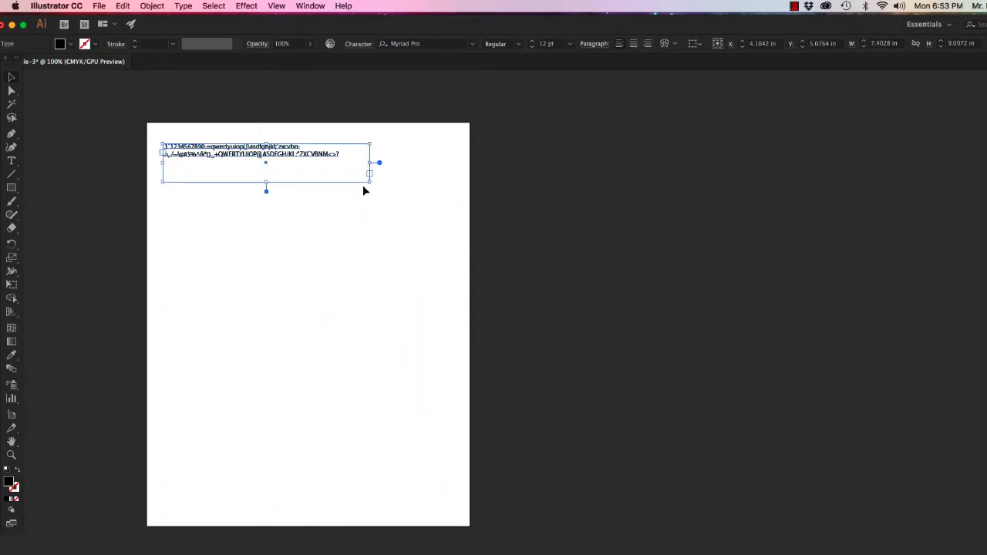
pyautogui.click(12, 457)
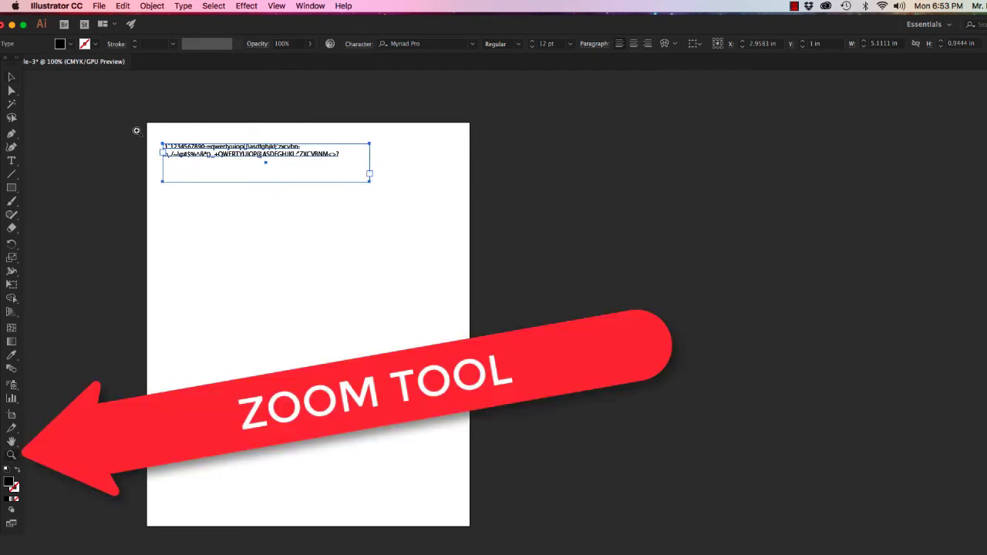
pyautogui.moveTo(138, 130); pyautogui.dragTo(348, 267)
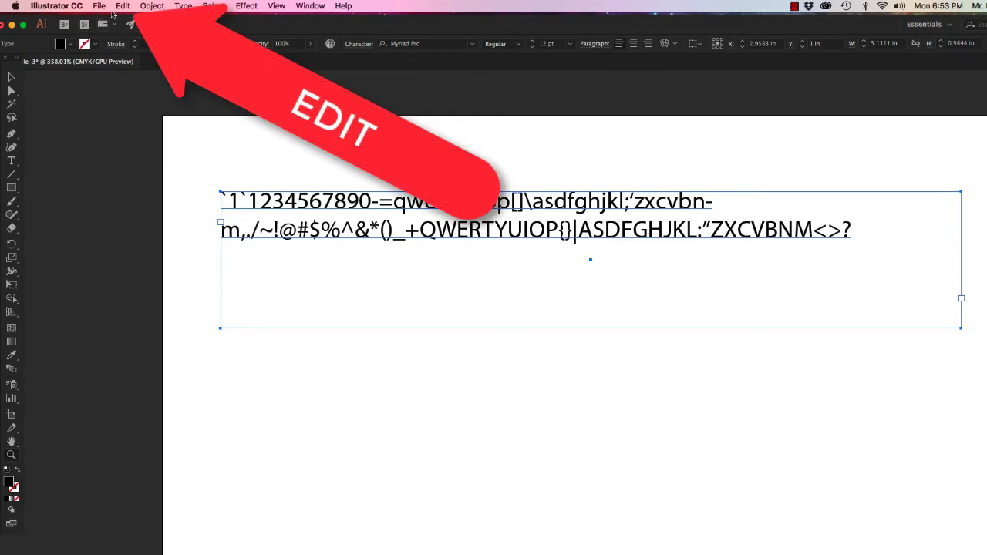
# Copy and paste the character block, place the copy below, and move the original up-left.
pyautogui.click(125, 7)
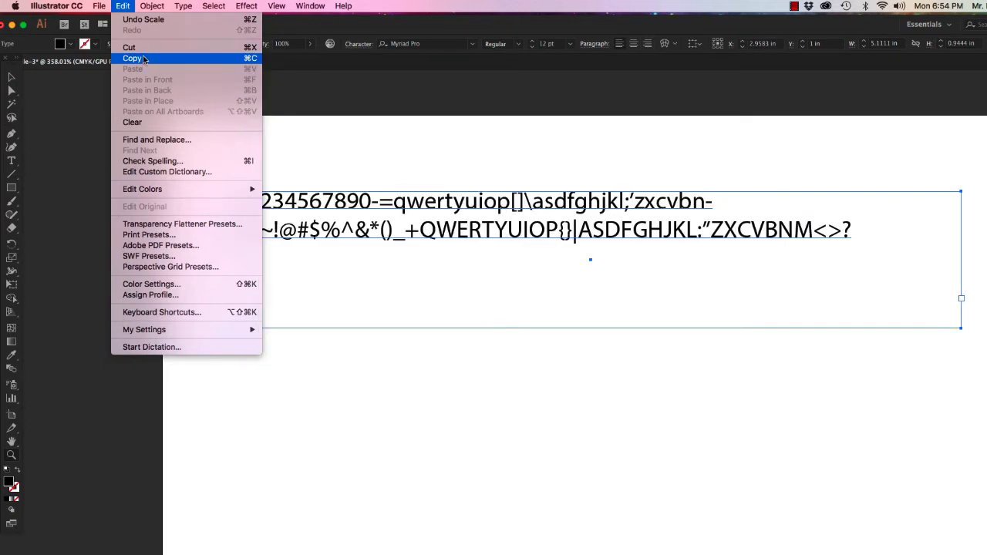
pyautogui.click(143, 59)
pyautogui.click(124, 8)
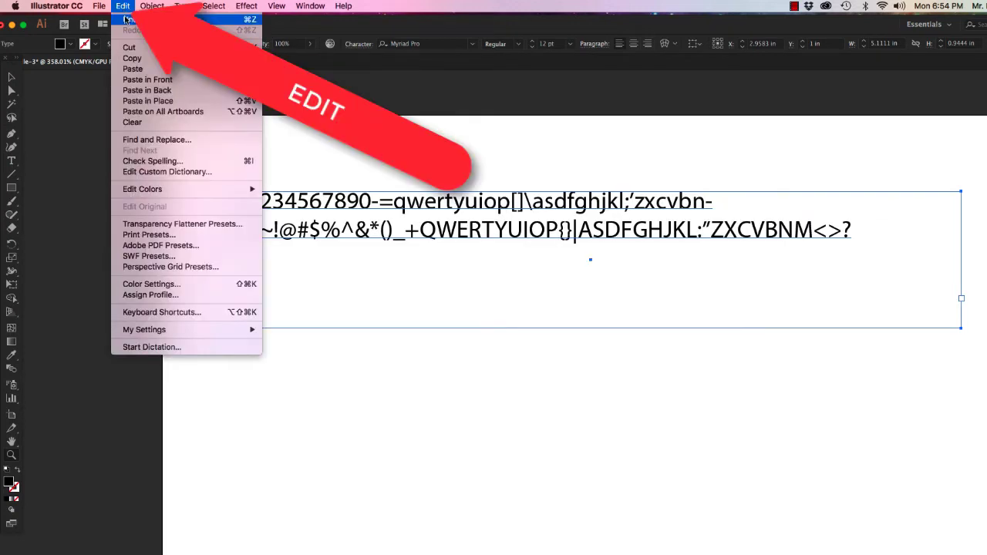
pyautogui.click(135, 69)
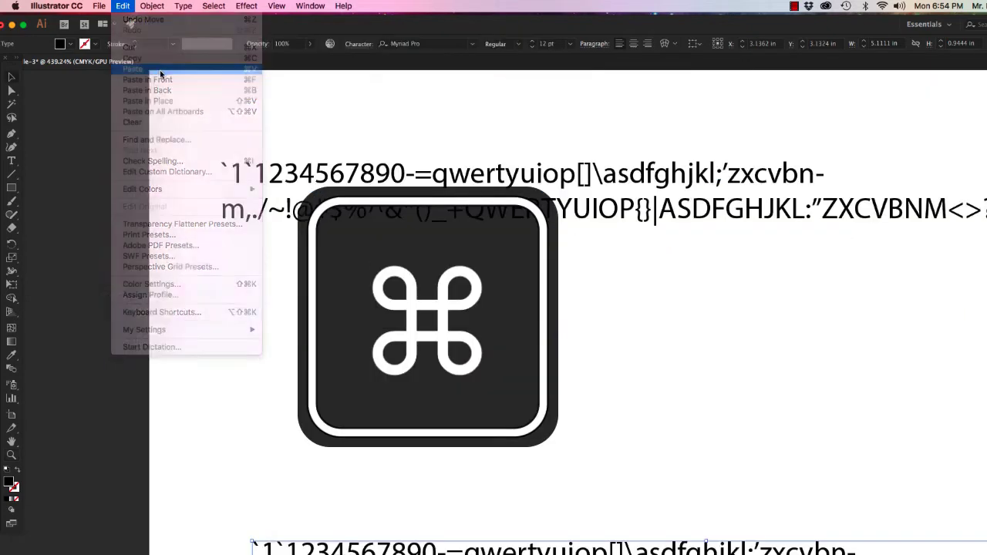
pyautogui.moveTo(178, 312); pyautogui.dragTo(356, 385)
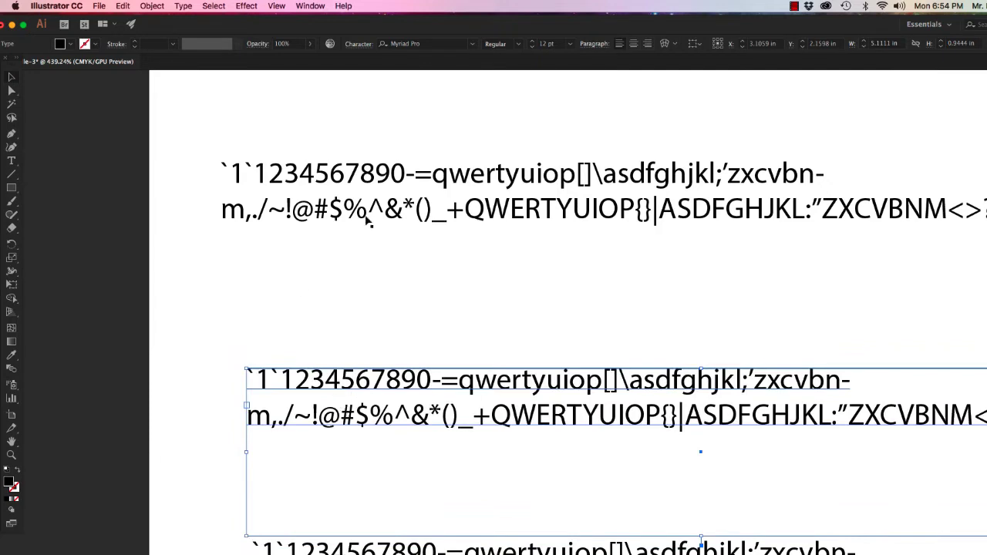
pyautogui.click(332, 217)
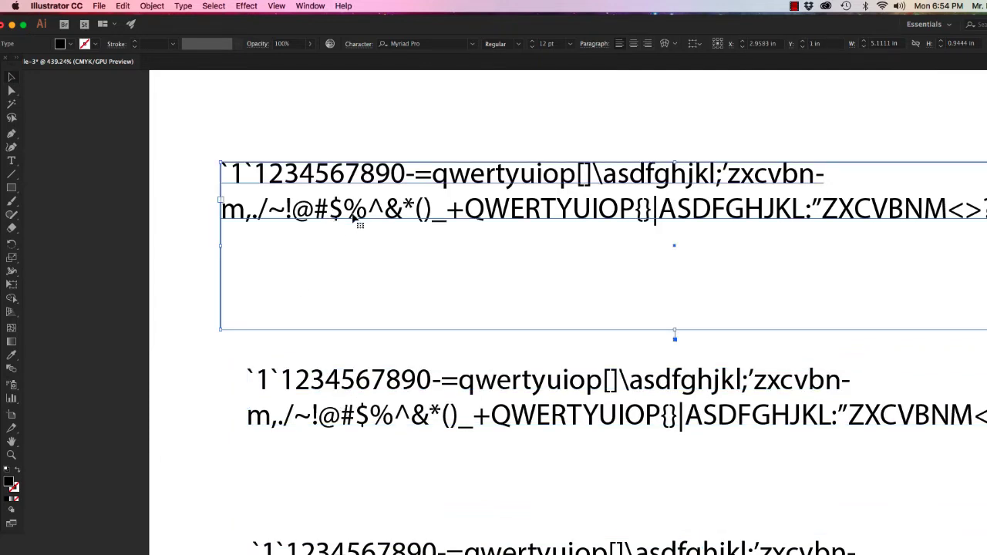
pyautogui.moveTo(331, 216); pyautogui.dragTo(293, 166)
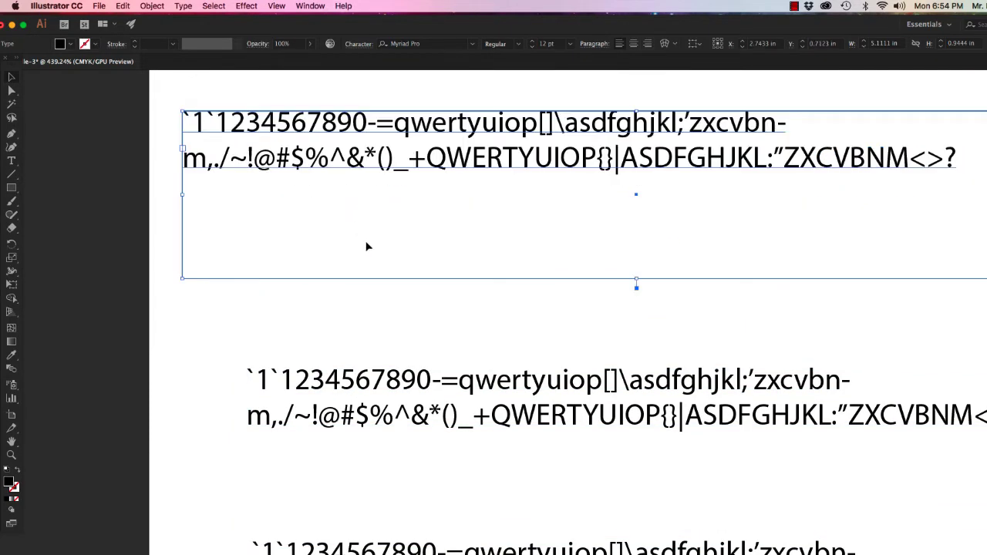
# Set the top character block's font to Antero.
pyautogui.click(183, 5)
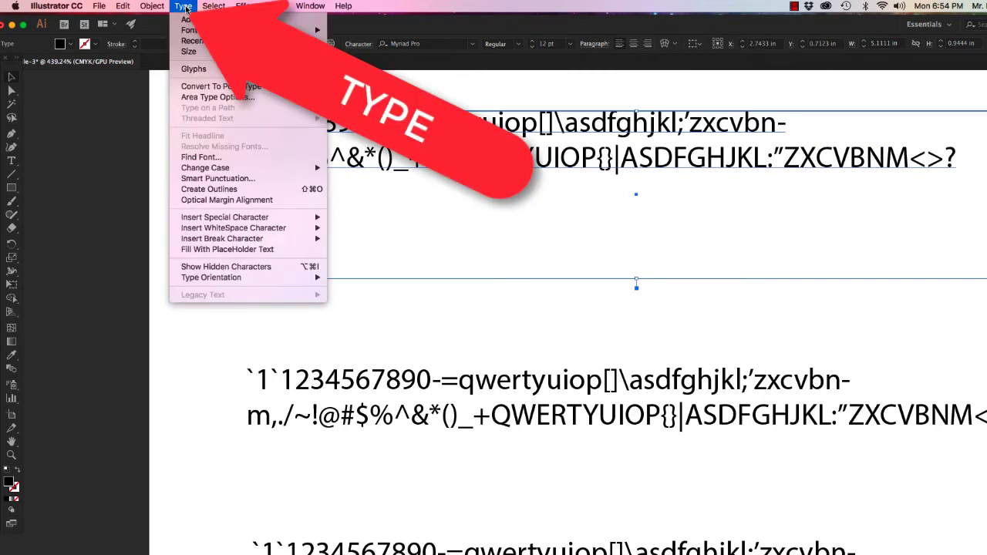
pyautogui.moveTo(188, 30)
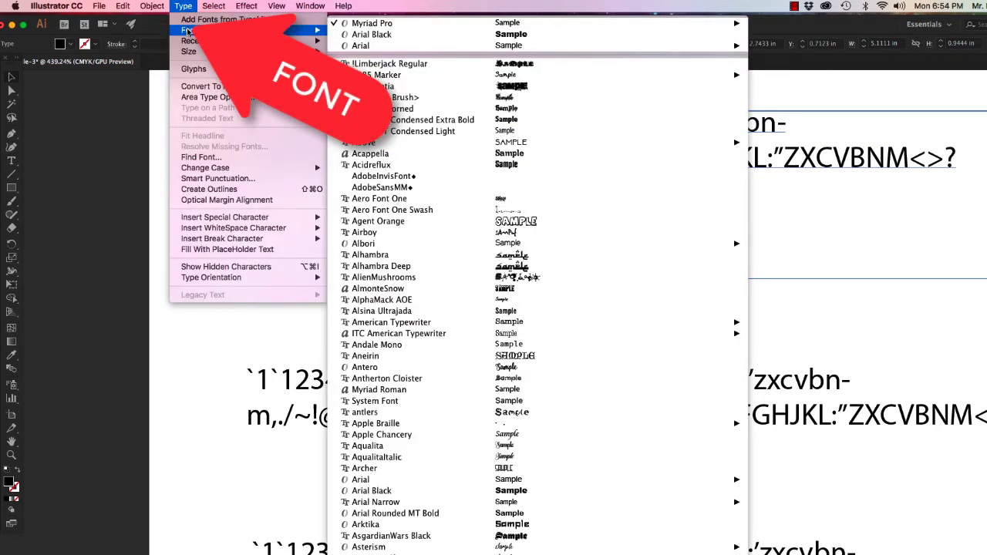
pyautogui.click(528, 369)
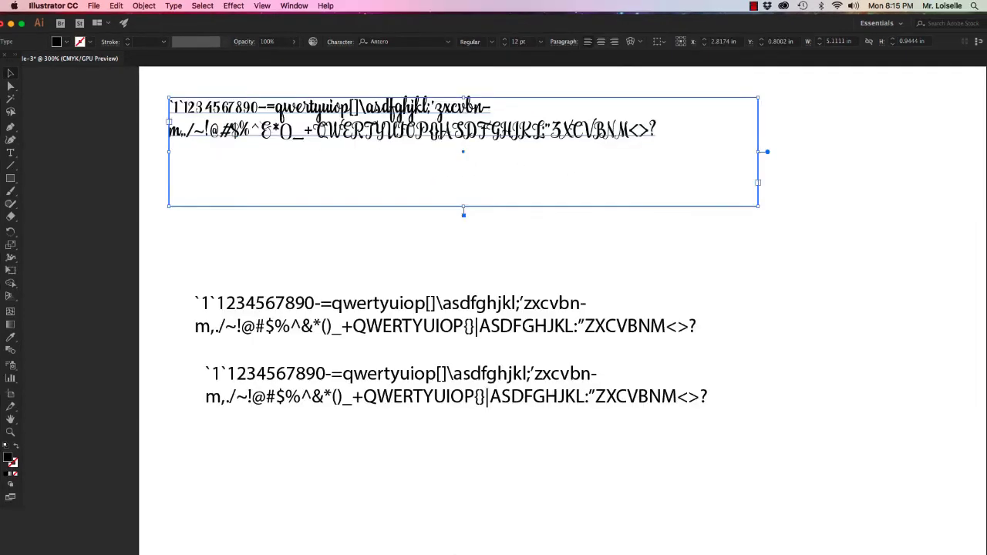
# Shift the script block slightly lower and reposition the lower text block.
pyautogui.moveTo(424, 140); pyautogui.dragTo(429, 164)
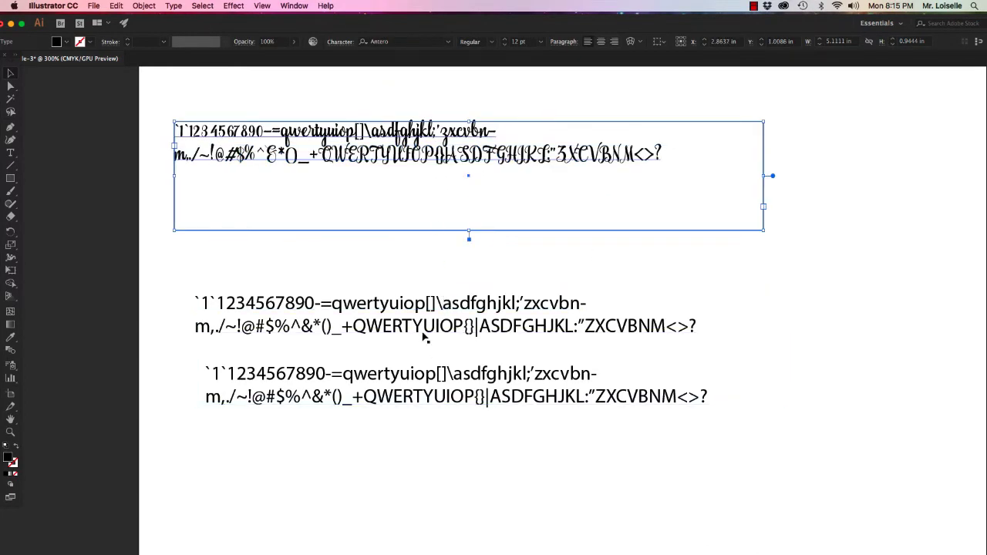
pyautogui.moveTo(424, 336); pyautogui.dragTo(405, 314)
pyautogui.moveTo(410, 395); pyautogui.dragTo(376, 434)
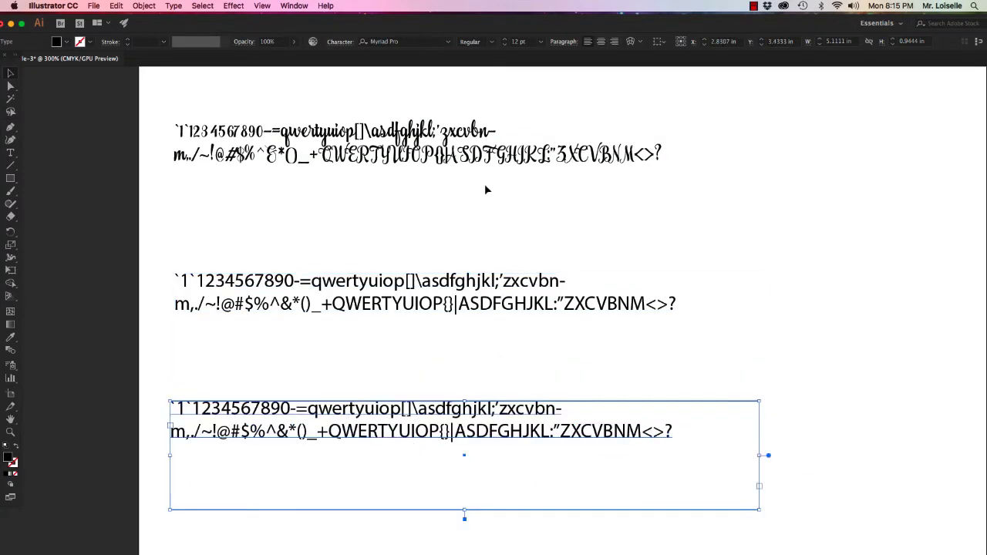
# Highlight all of the middle block's text and set it in Agent Orange.
pyautogui.click(454, 292)
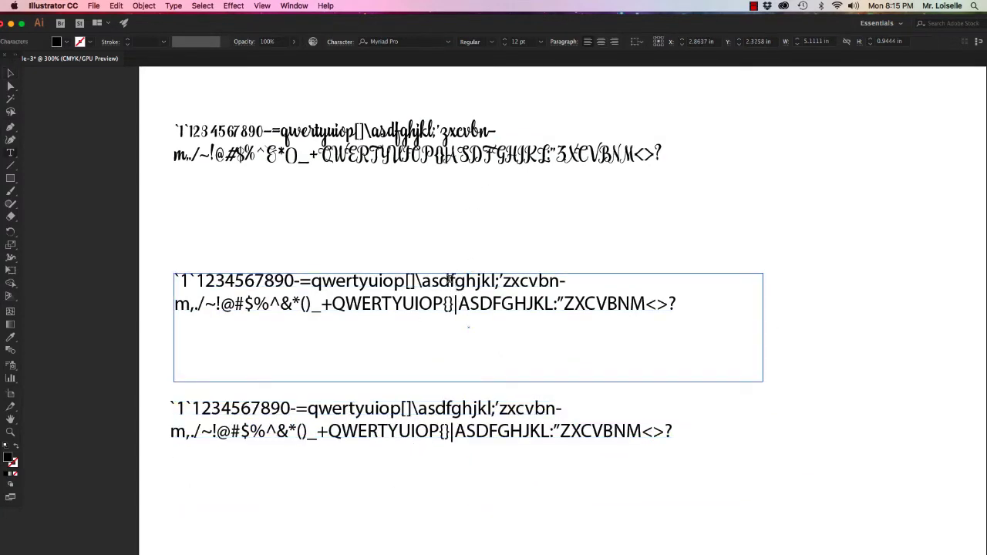
pyautogui.moveTo(450, 280); pyautogui.dragTo(467, 280)
pyautogui.write('sdfggf')
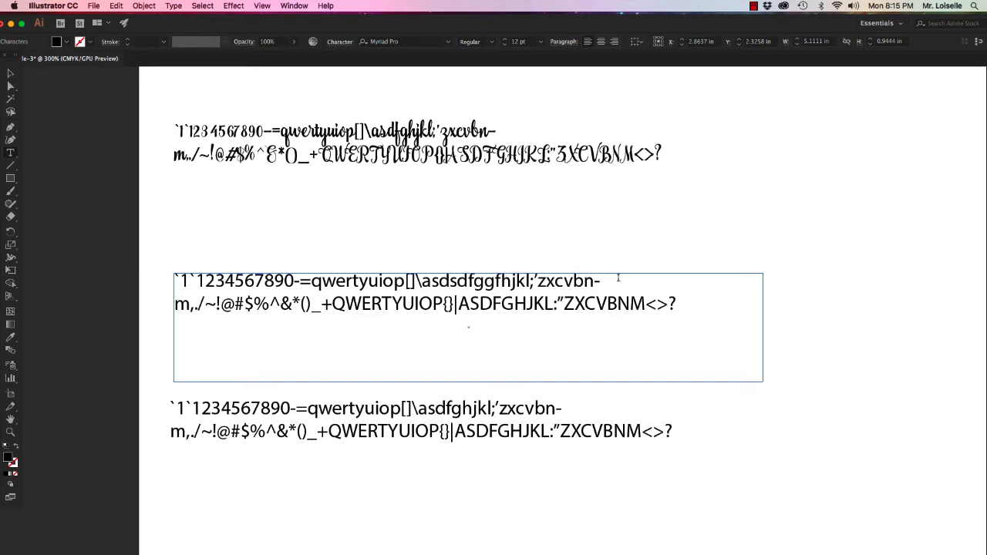
pyautogui.moveTo(673, 306); pyautogui.dragTo(175, 280)
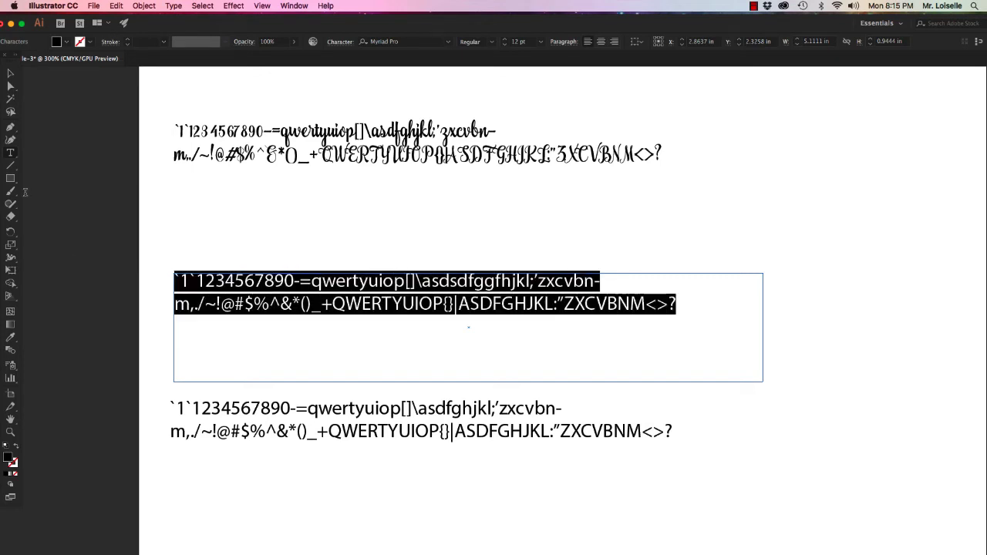
pyautogui.click(173, 6)
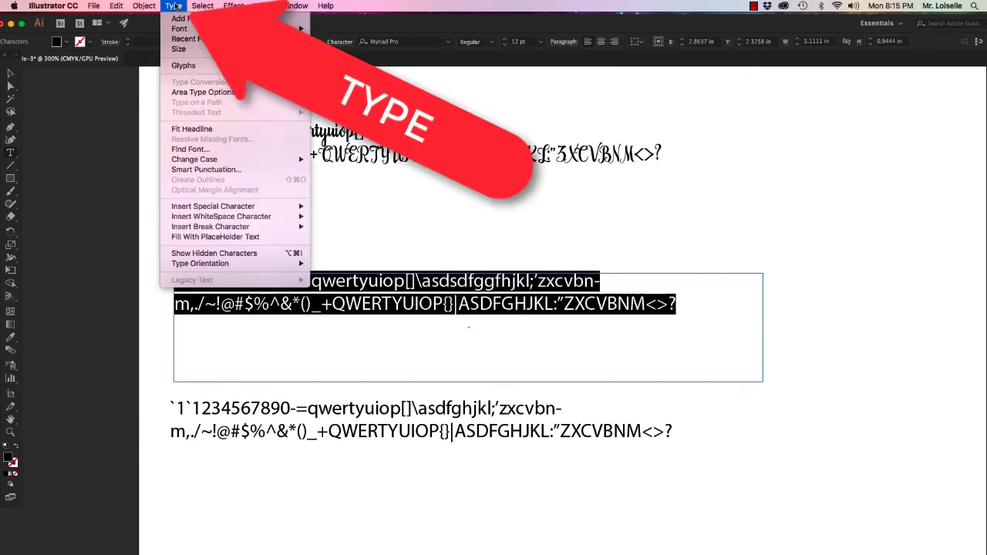
pyautogui.moveTo(185, 29)
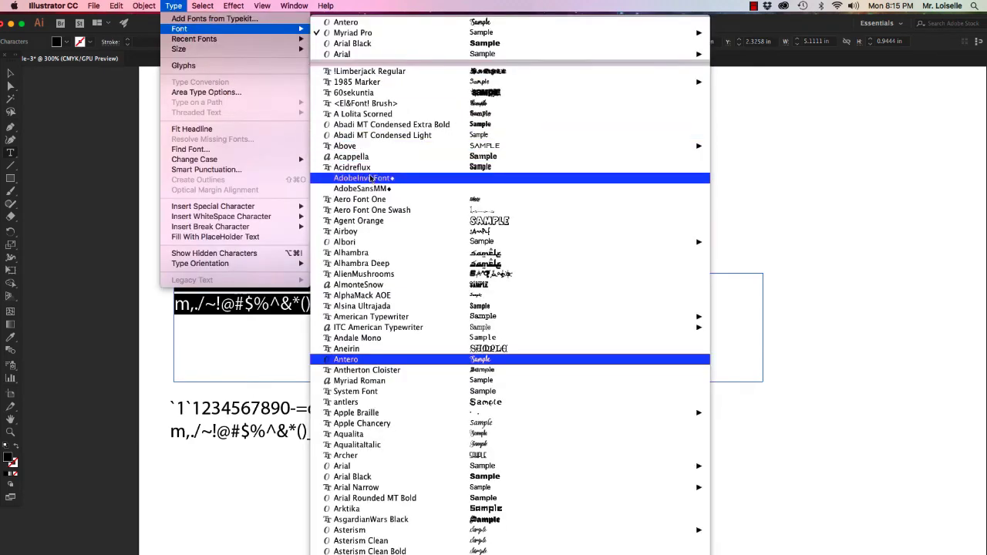
pyautogui.click(395, 223)
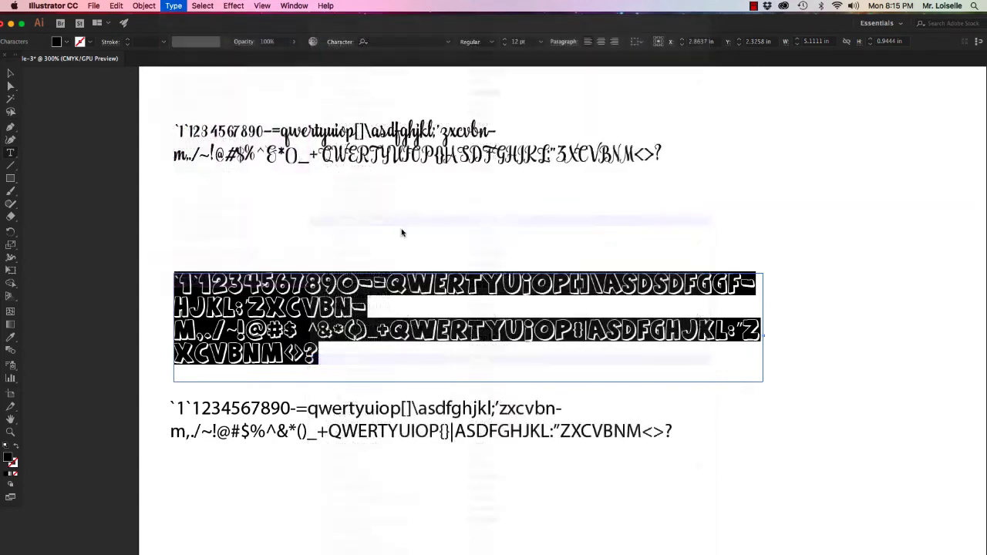
pyautogui.click(12, 73)
pyautogui.click(253, 171)
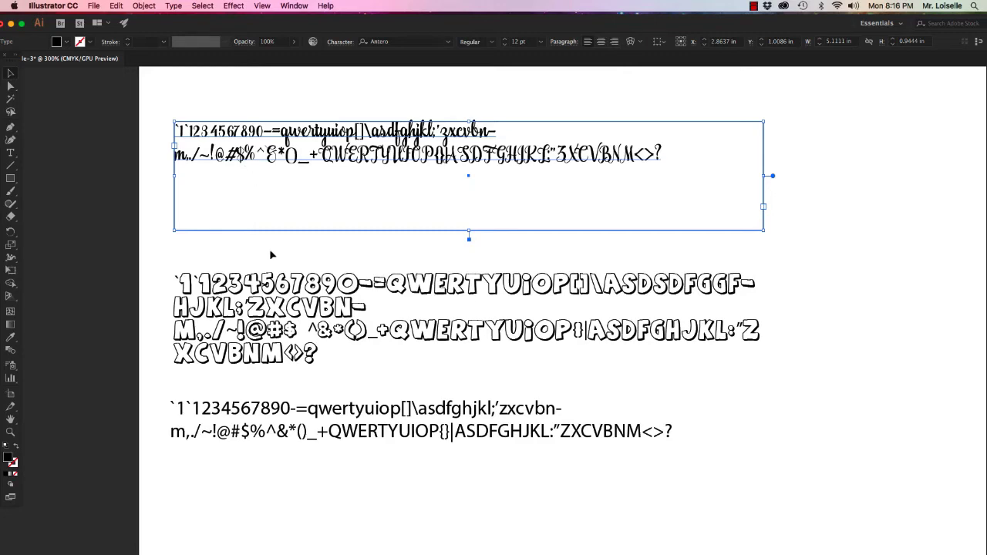
# Drag the bubble-letter and plain blocks lower, then move the script block down-right.
pyautogui.moveTo(266, 299); pyautogui.dragTo(258, 531)
pyautogui.moveTo(249, 416); pyautogui.dragTo(240, 470)
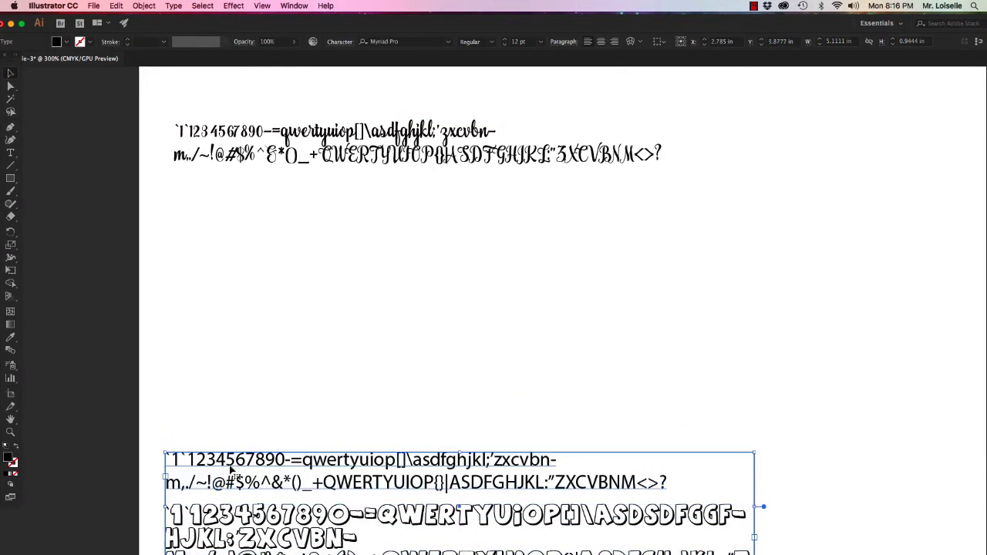
pyautogui.click(294, 162)
pyautogui.click(279, 218)
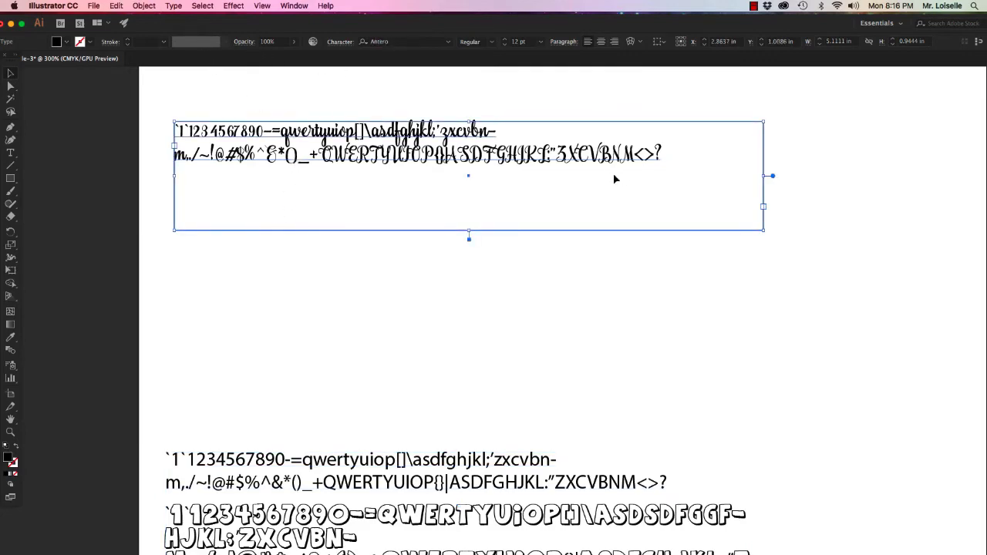
pyautogui.moveTo(358, 166); pyautogui.dragTo(377, 224)
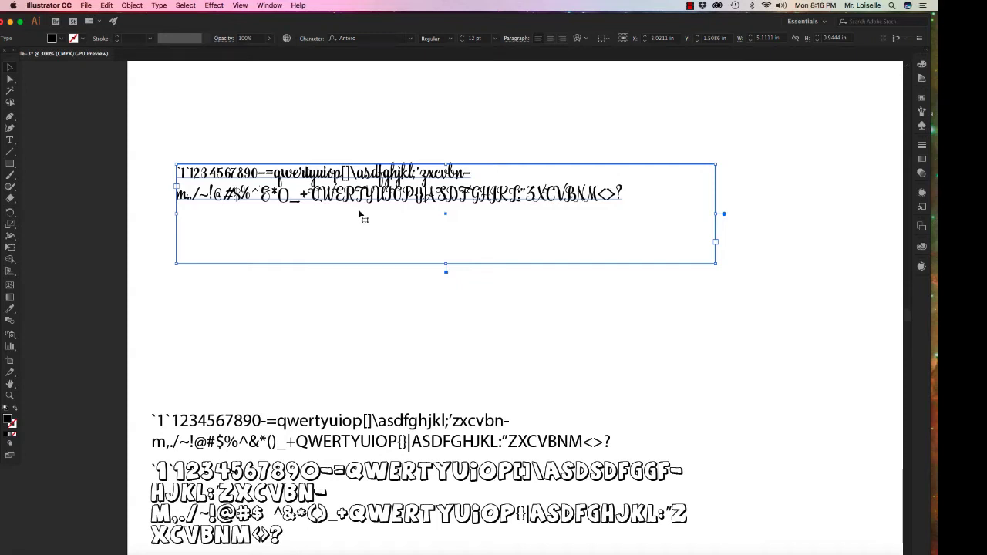
# Convert the script text to outlines and position the outlined group near the artboard top.
pyautogui.click(160, 6)
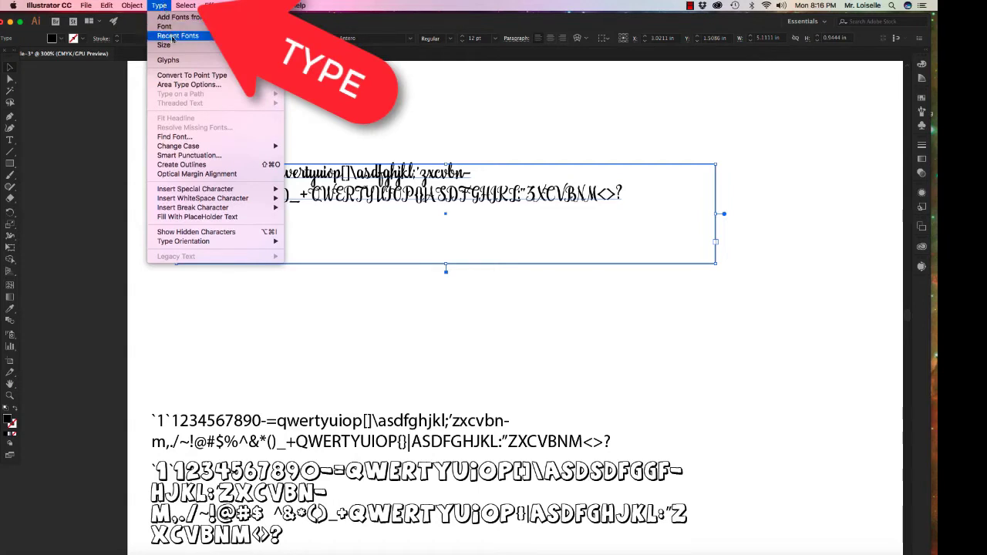
pyautogui.click(197, 165)
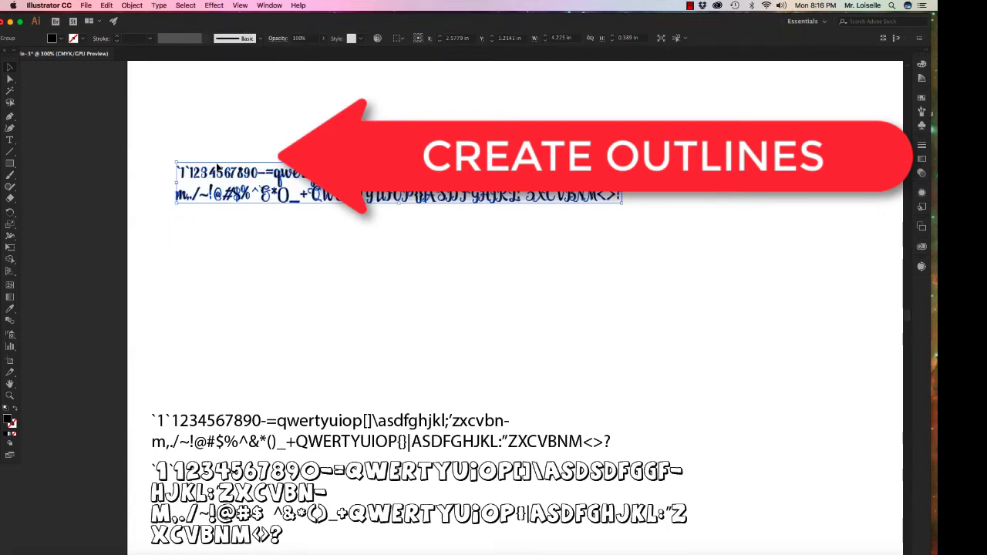
pyautogui.moveTo(344, 199); pyautogui.dragTo(325, 165)
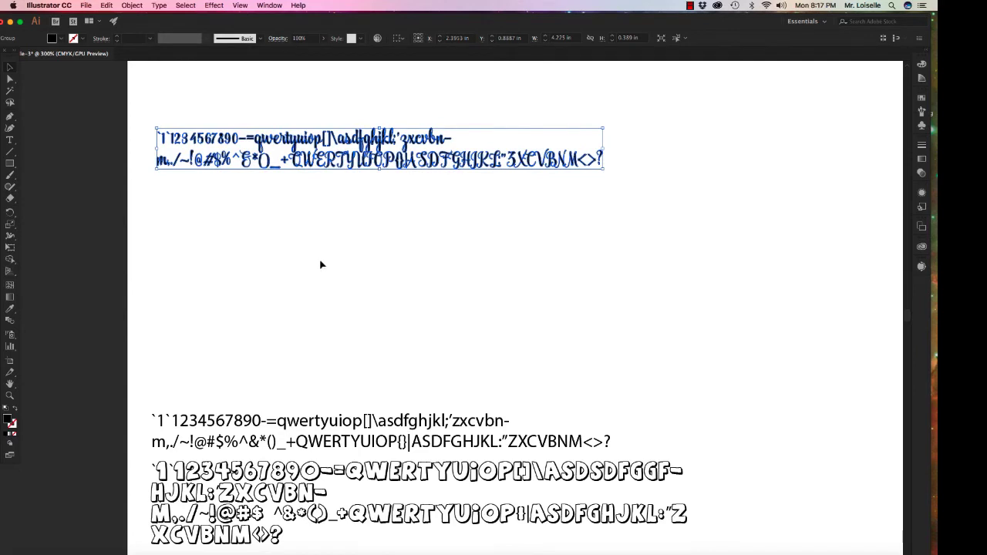
pyautogui.moveTo(604, 169); pyautogui.dragTo(793, 213)
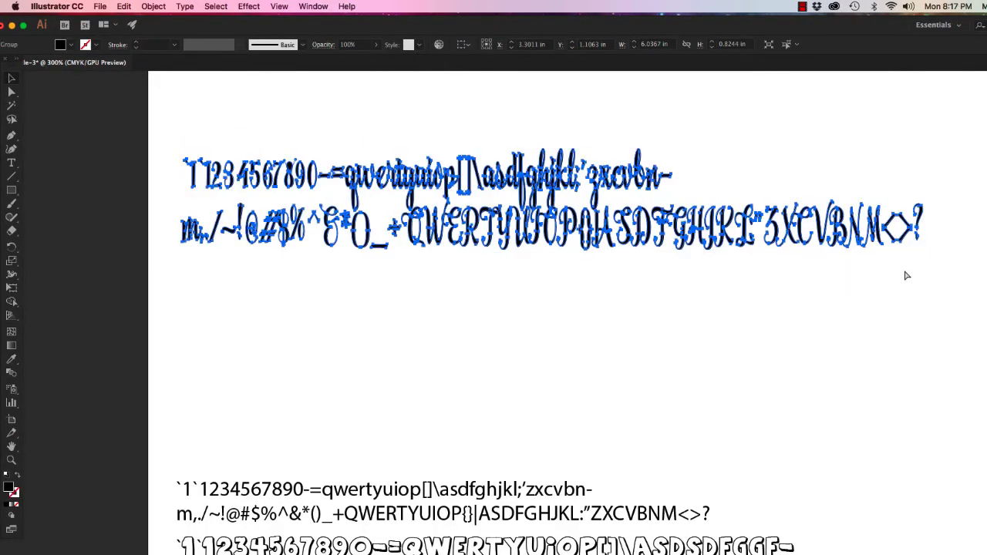
pyautogui.hotkey('ctrl', 'z')
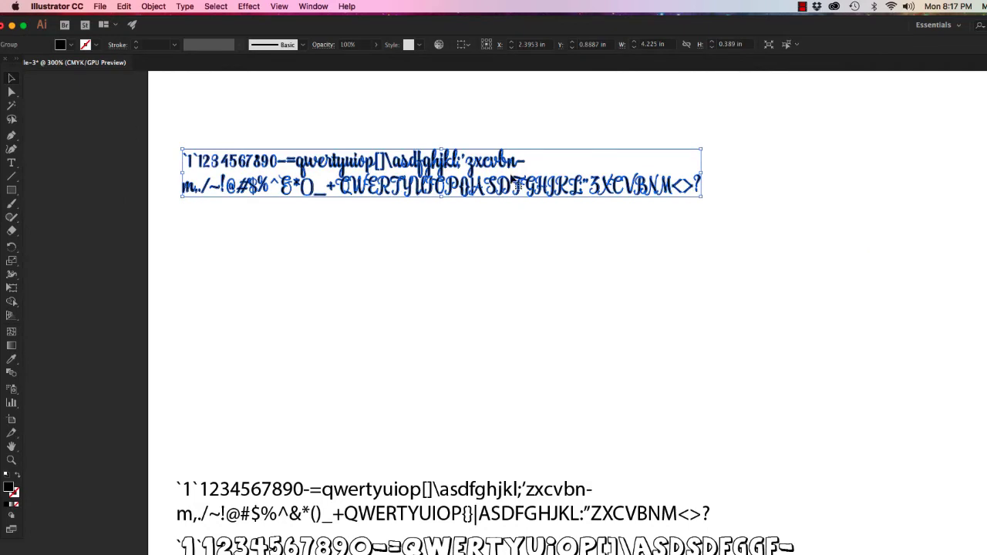
pyautogui.moveTo(520, 187); pyautogui.dragTo(554, 168)
pyautogui.click(150, 6)
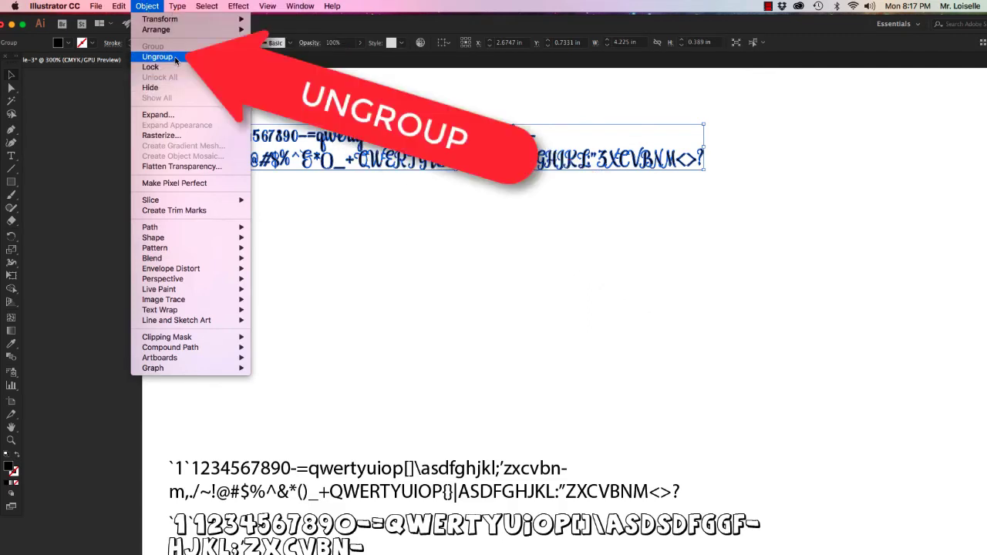
# Ungroup the outlined script characters, deselect, and select only the N glyph.
pyautogui.click(176, 61)
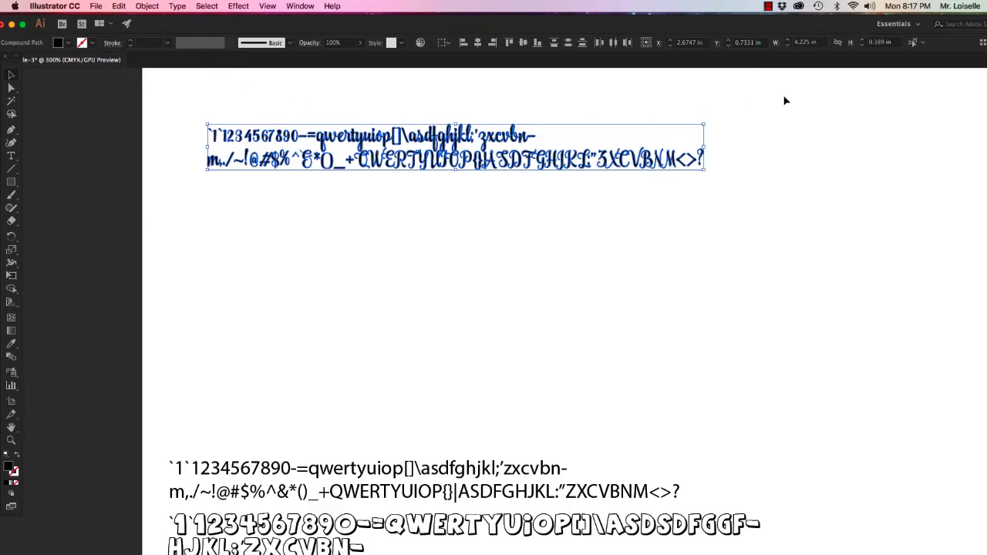
pyautogui.click(728, 100)
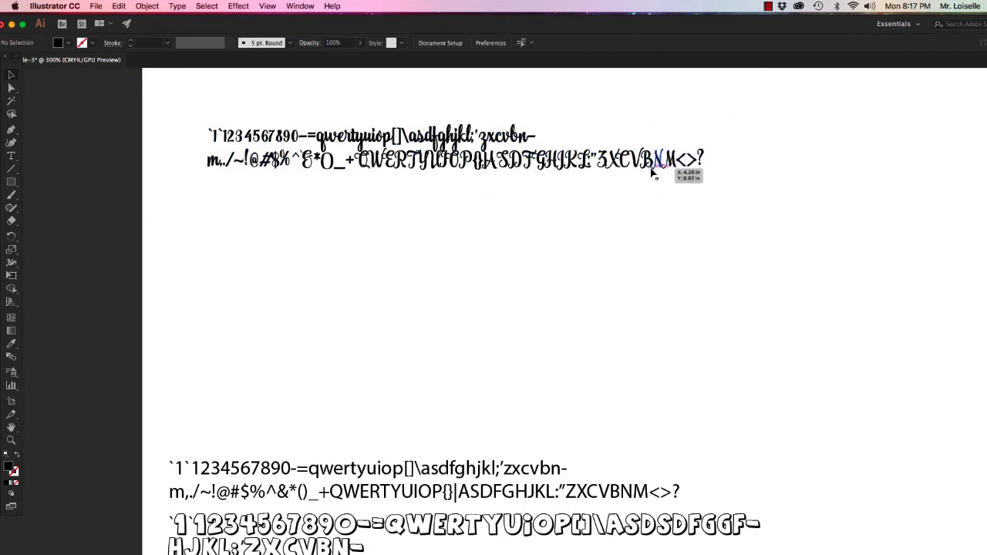
pyautogui.click(659, 163)
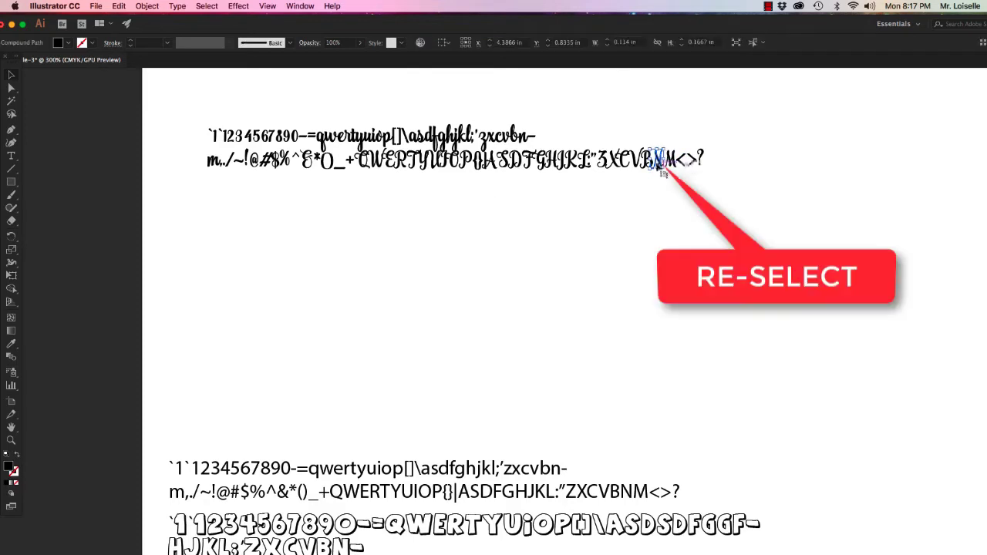
# Place the script N mid-artboard with the R to its left, then select the remaining character line.
pyautogui.moveTo(659, 163); pyautogui.dragTo(531, 396)
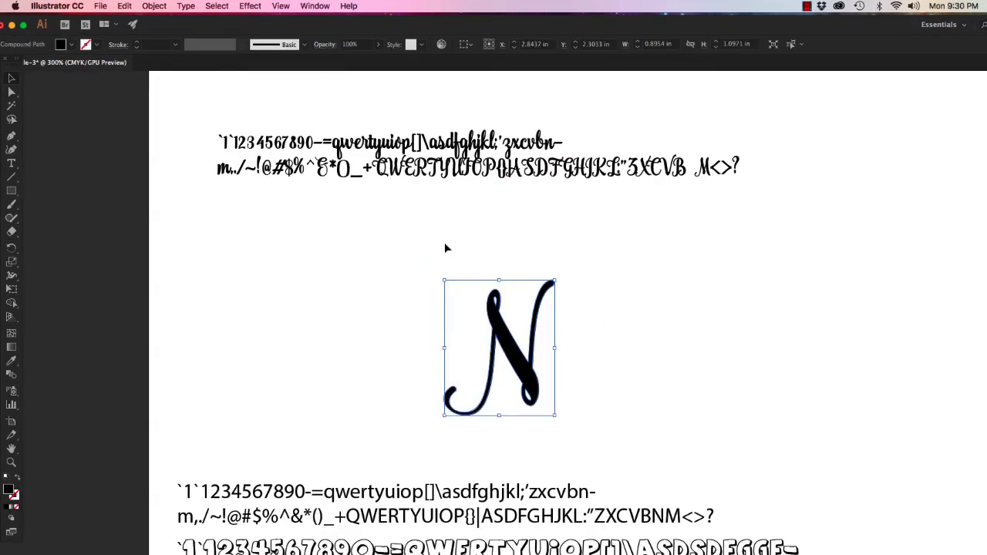
pyautogui.moveTo(420, 176); pyautogui.dragTo(398, 361)
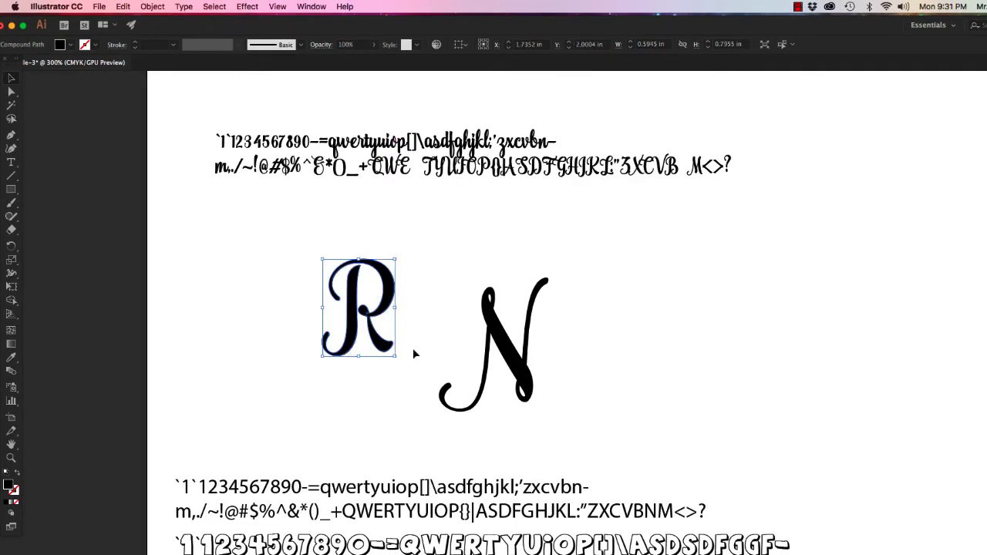
pyautogui.press('a')
pyautogui.press('super+minus')
pyautogui.press('super+minus')
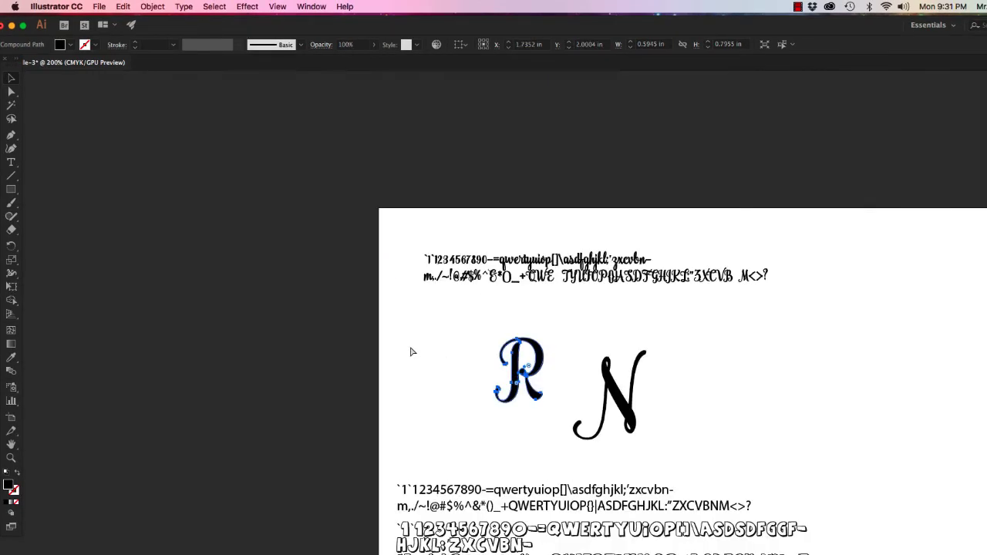
pyautogui.press('super+plus')
pyautogui.press('super+plus')
pyautogui.press('super+minus')
pyautogui.press('super+minus')
pyautogui.press('v')
pyautogui.moveTo(423, 278); pyautogui.dragTo(633, 227)
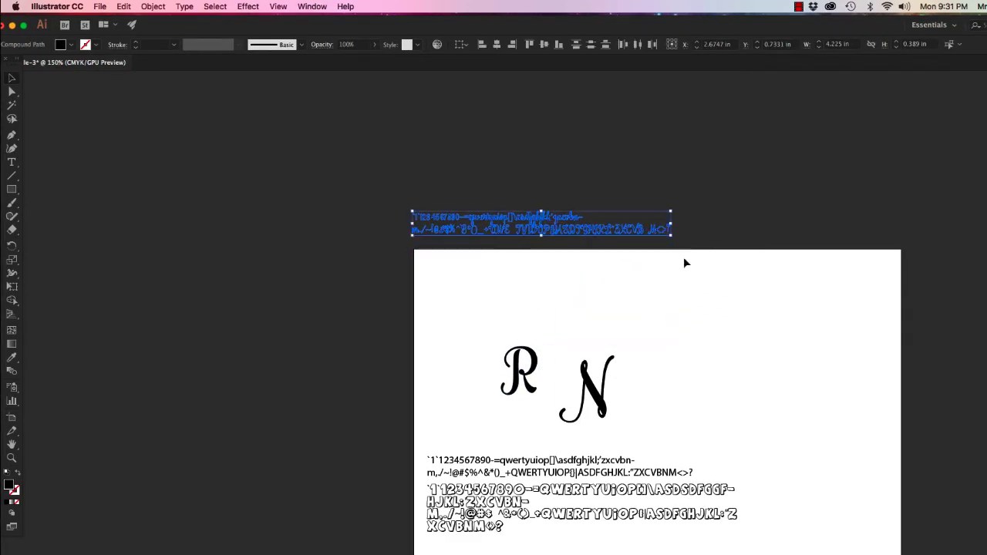
# Drag the script F onto the artboard above-right of the N and enlarge it. Then move the lower text blocks off the artboard to the right.
pyautogui.click(593, 301)
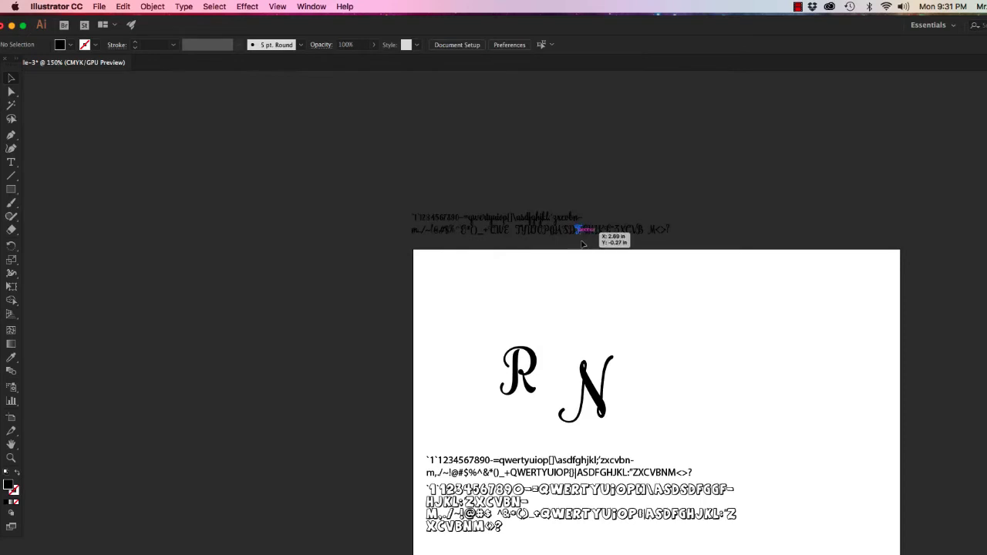
pyautogui.moveTo(586, 228); pyautogui.dragTo(660, 353)
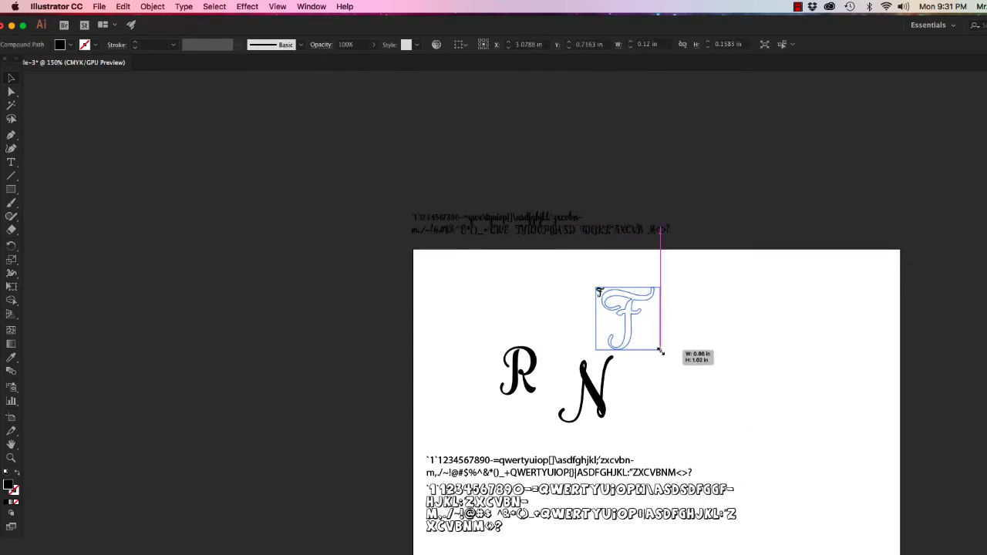
pyautogui.moveTo(661, 351); pyautogui.dragTo(660, 351)
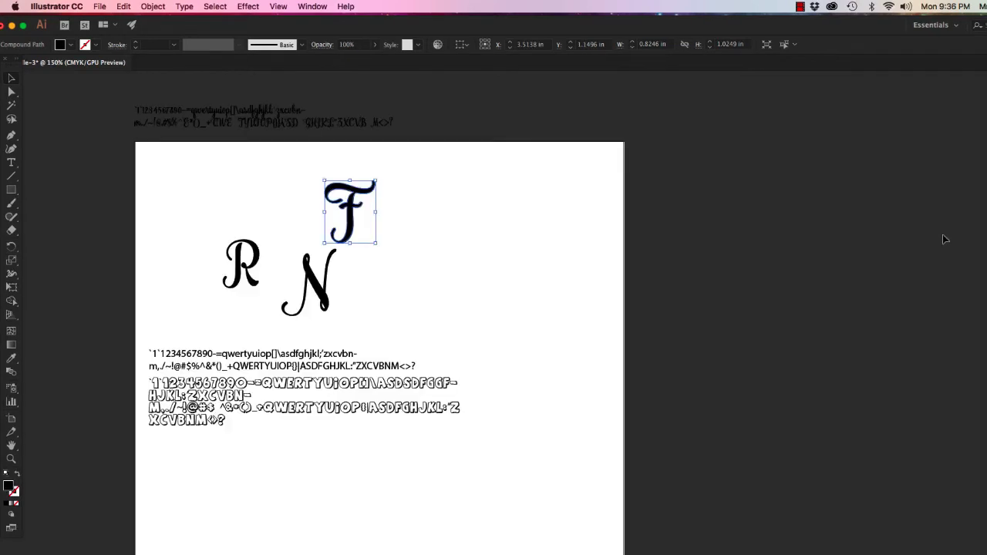
pyautogui.moveTo(119, 340); pyautogui.dragTo(495, 462)
pyautogui.moveTo(176, 427); pyautogui.dragTo(681, 392)
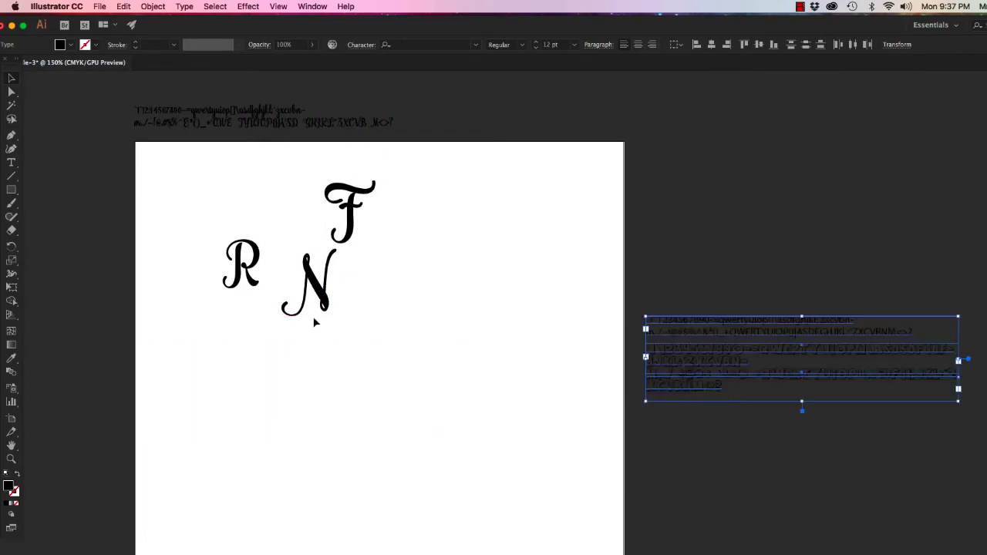
# Enlarge the script N, tilt it at an angle, and shift it down-left beneath the R.
pyautogui.moveTo(326, 307); pyautogui.dragTo(381, 393)
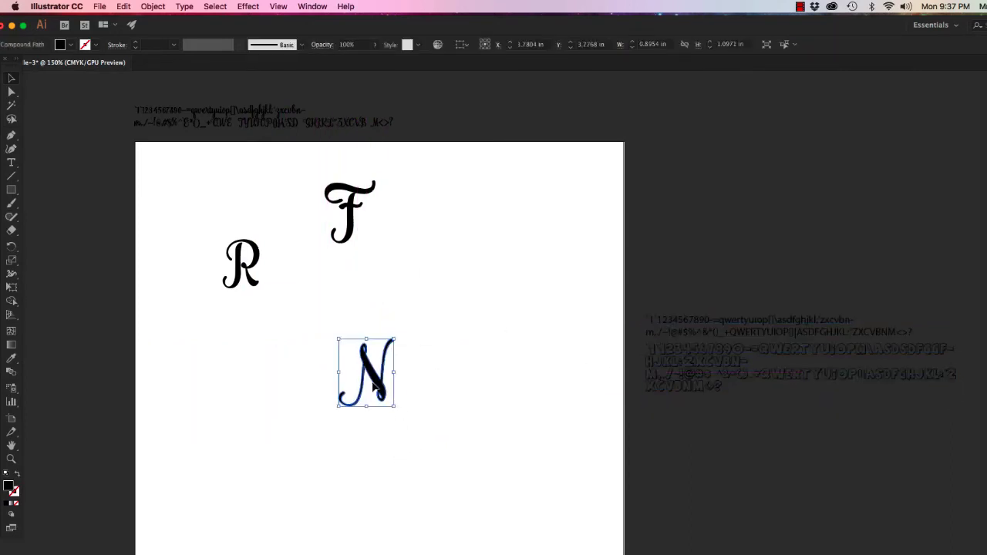
pyautogui.moveTo(338, 339); pyautogui.dragTo(287, 308)
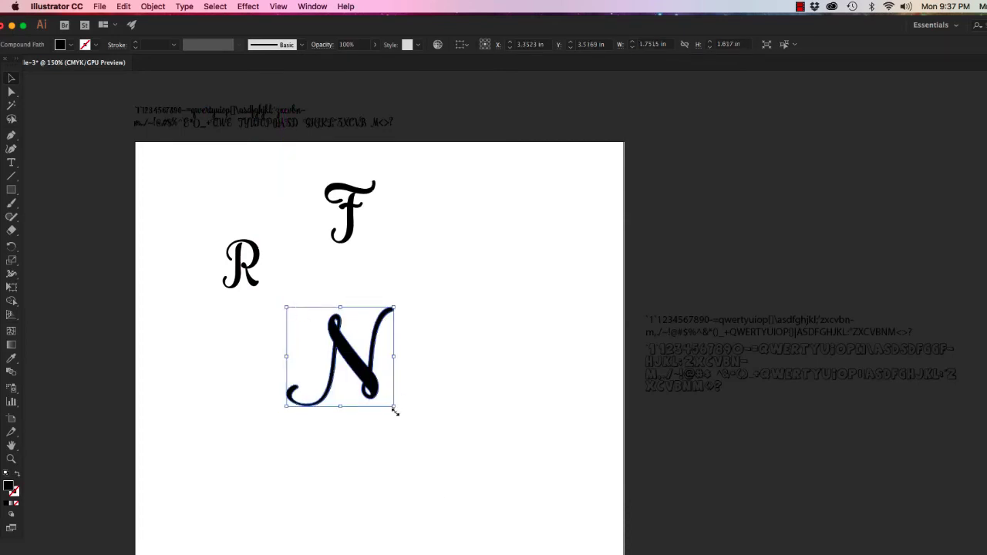
pyautogui.moveTo(393, 404); pyautogui.dragTo(421, 432)
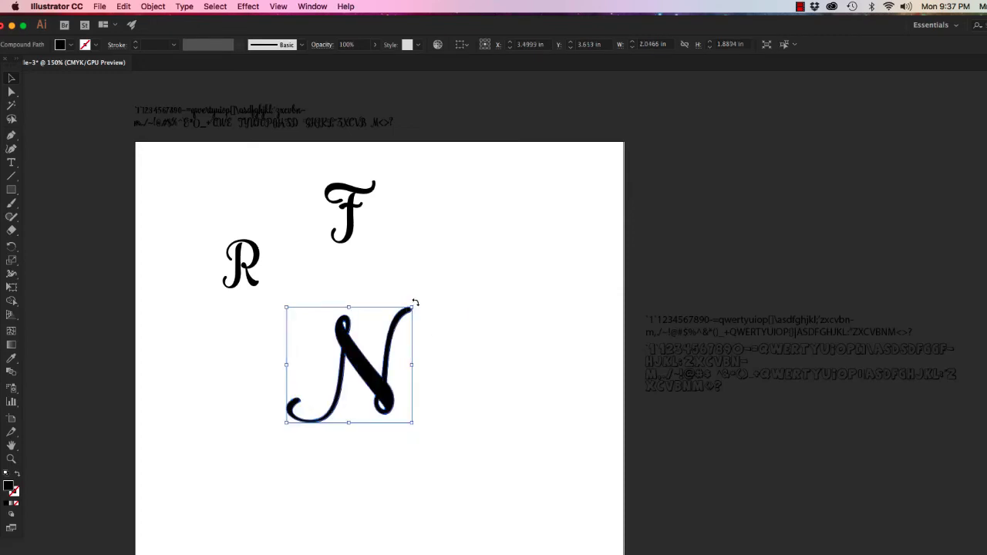
pyautogui.moveTo(414, 303); pyautogui.dragTo(287, 399)
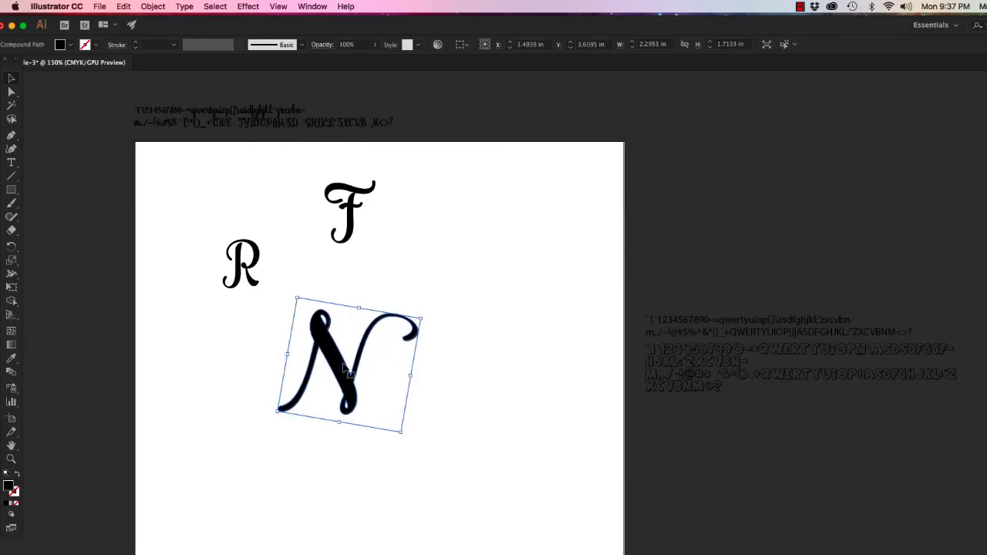
pyautogui.moveTo(346, 377); pyautogui.dragTo(276, 400)
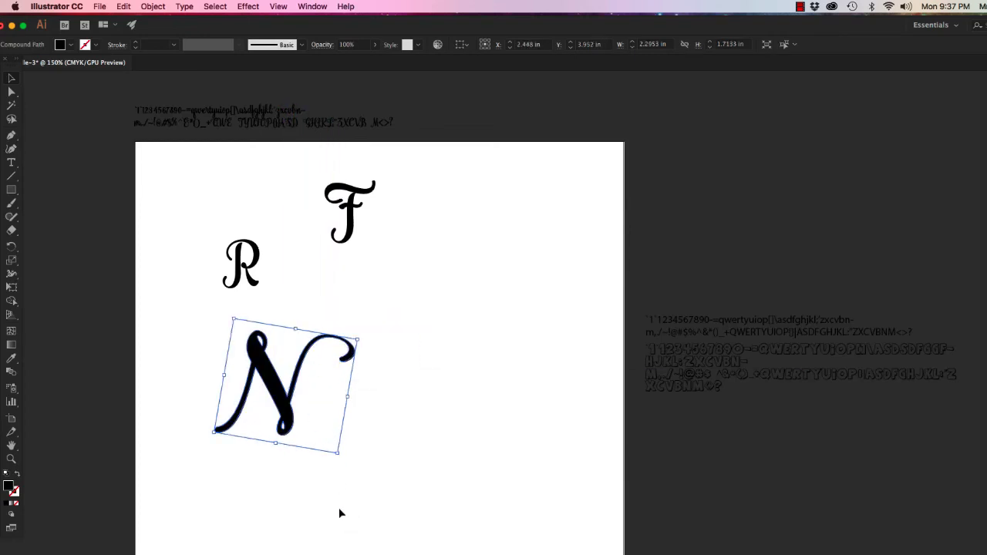
# Duplicate the N, rotate the copy more steeply, and lay it over the original N.
pyautogui.press('a')
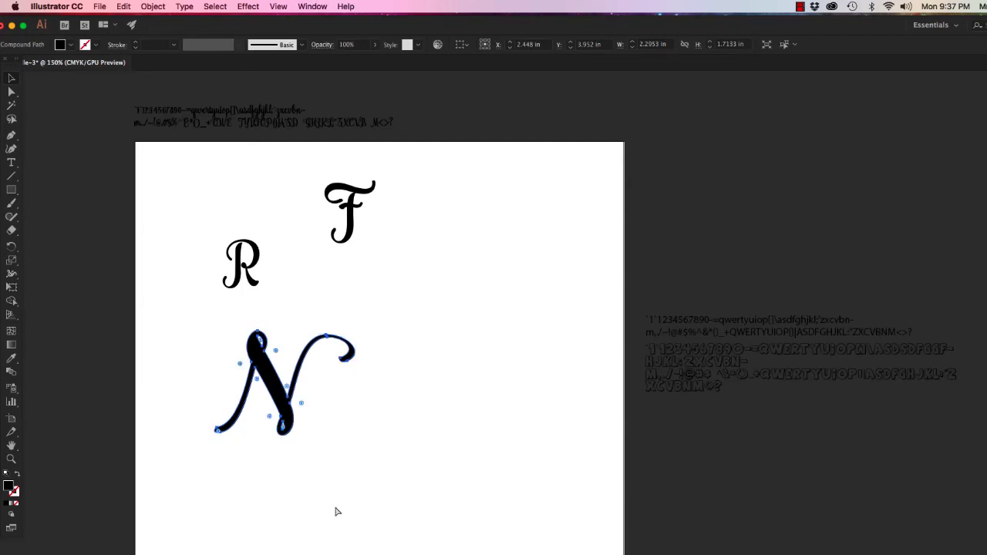
pyautogui.press('v')
pyautogui.press('super+v')
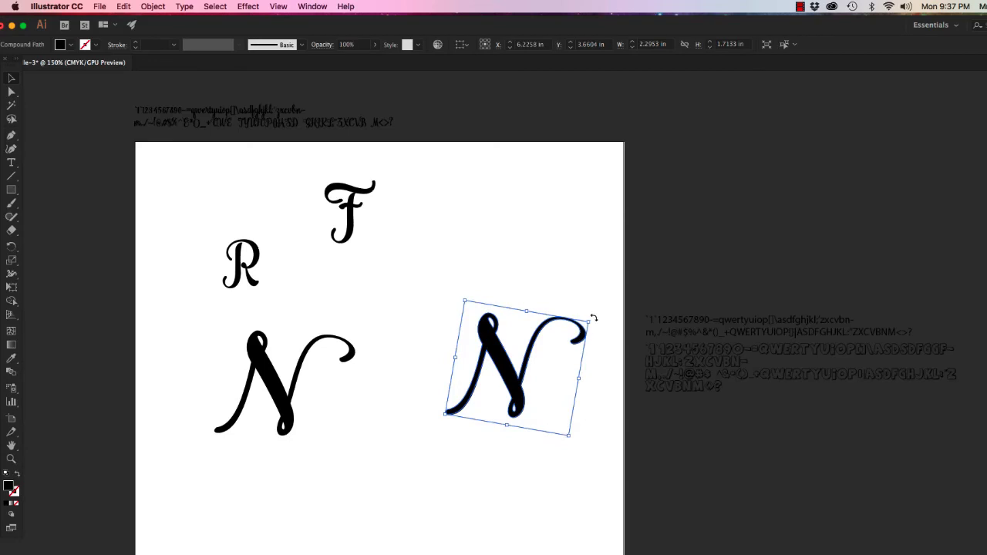
pyautogui.moveTo(593, 317); pyautogui.dragTo(474, 467)
pyautogui.moveTo(543, 380); pyautogui.dragTo(352, 382)
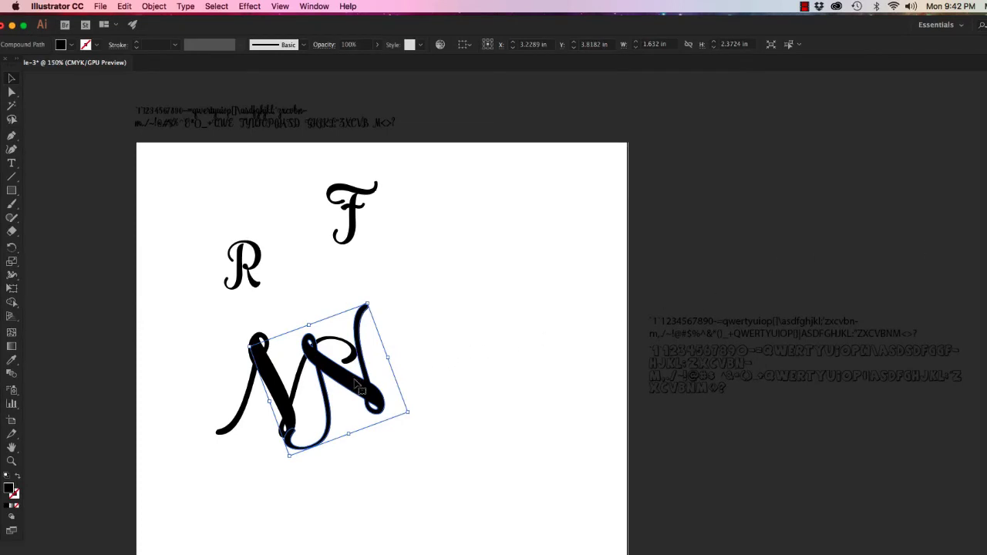
# Reposition the two Ns and the R slightly to tighten the monogram.
pyautogui.moveTo(357, 383); pyautogui.dragTo(403, 416)
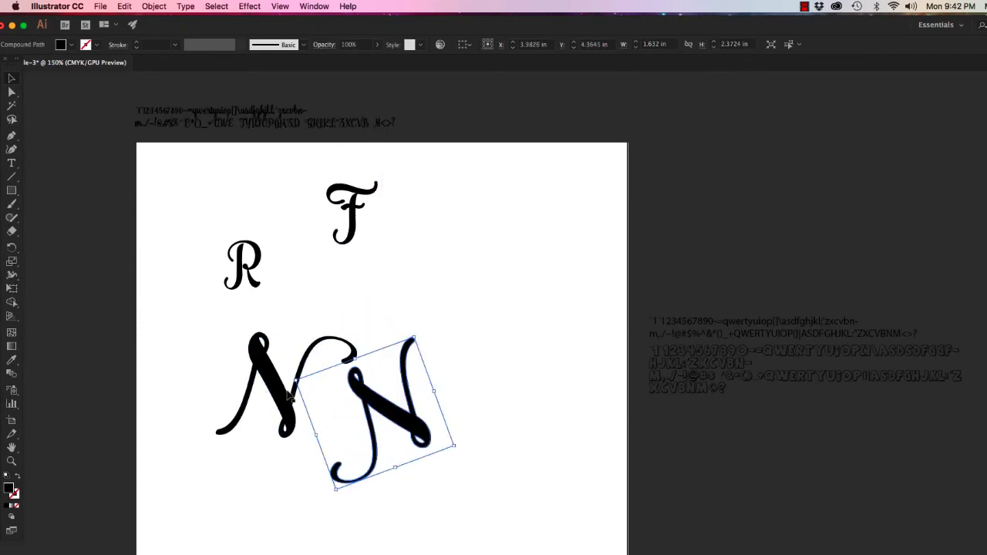
pyautogui.moveTo(315, 371); pyautogui.dragTo(287, 427)
pyautogui.moveTo(260, 263); pyautogui.dragTo(284, 293)
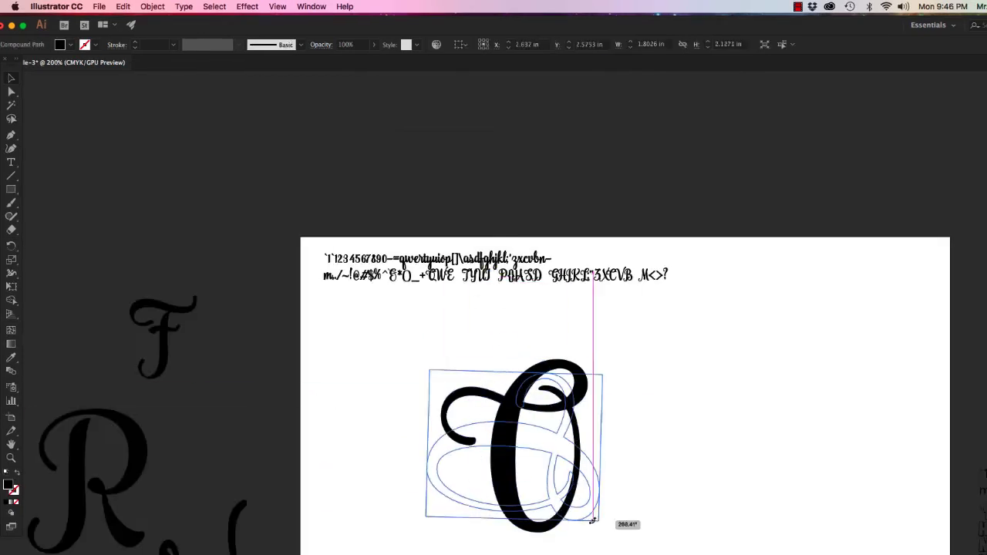
# Rotate and stretch the O into a round head with the tilde inside it.
pyautogui.moveTo(613, 516); pyautogui.dragTo(540, 463)
pyautogui.moveTo(441, 361); pyautogui.dragTo(473, 435)
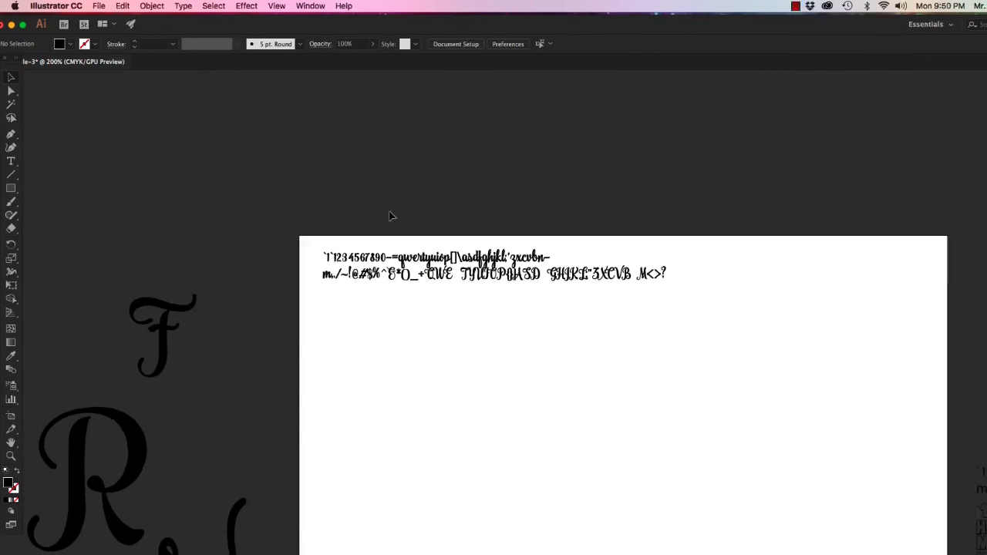
pyautogui.moveTo(455, 299); pyautogui.dragTo(468, 388)
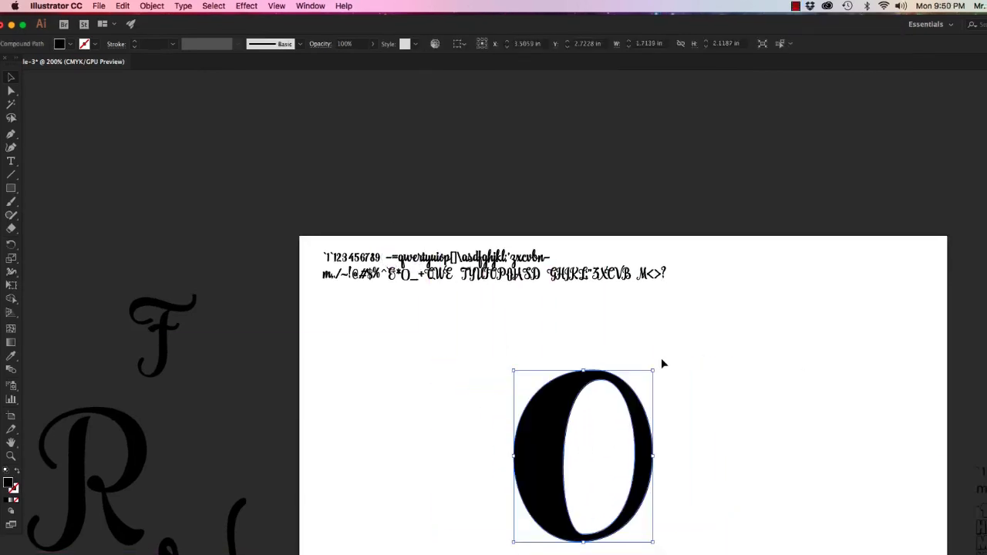
pyautogui.moveTo(663, 363); pyautogui.dragTo(668, 529)
pyautogui.moveTo(569, 437); pyautogui.dragTo(561, 493)
# Place the underscore as the mouth line and the ^ as the hat on top.
pyautogui.moveTo(383, 272); pyautogui.dragTo(623, 375)
pyautogui.click(663, 320)
pyautogui.click(795, 5)
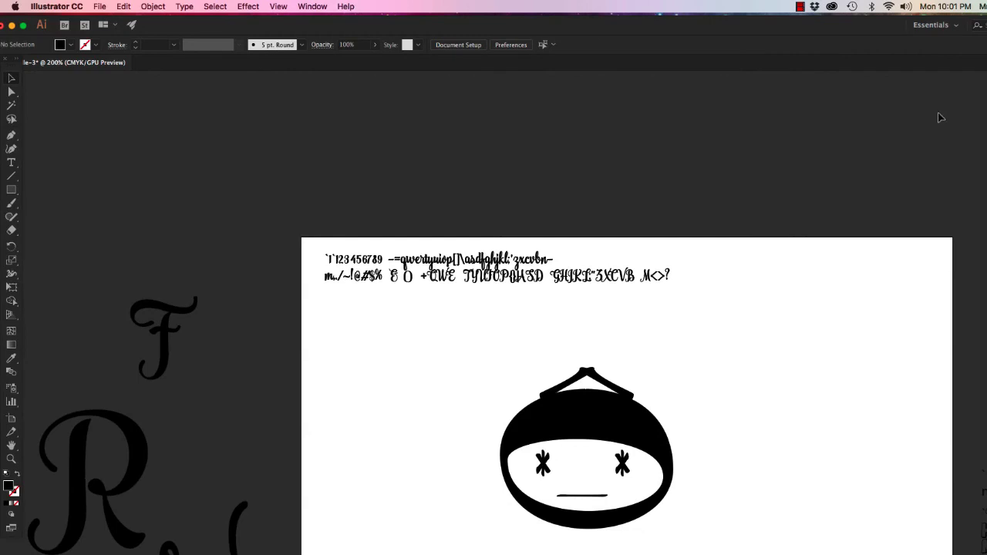
# Select the hat, head, both eyes and the mouth together.
pyautogui.click(614, 389)
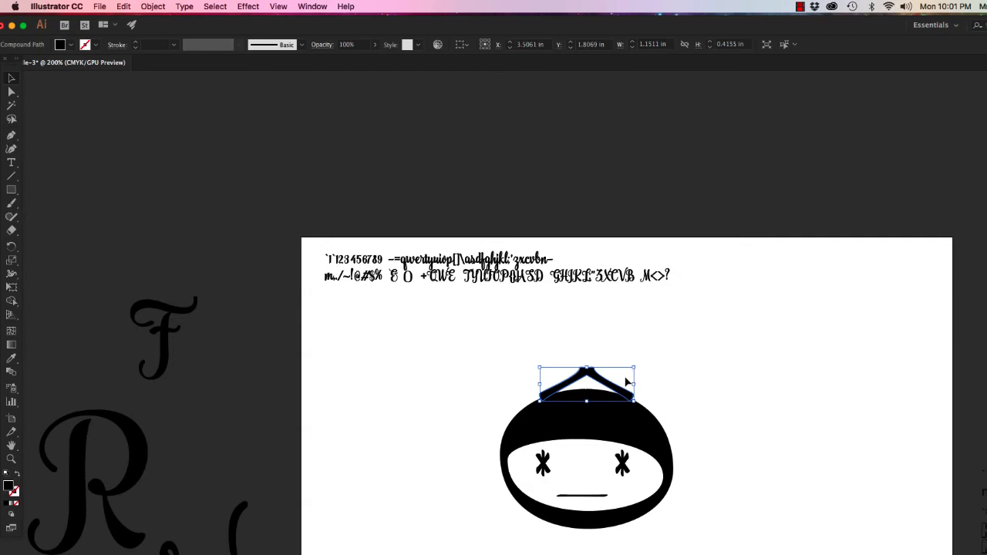
pyautogui.click(492, 364)
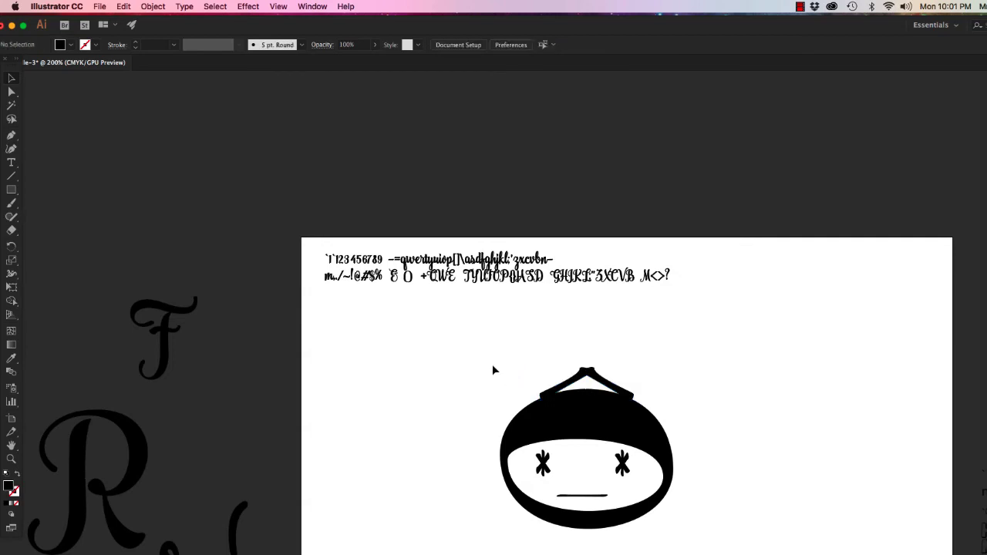
pyautogui.click(573, 387)
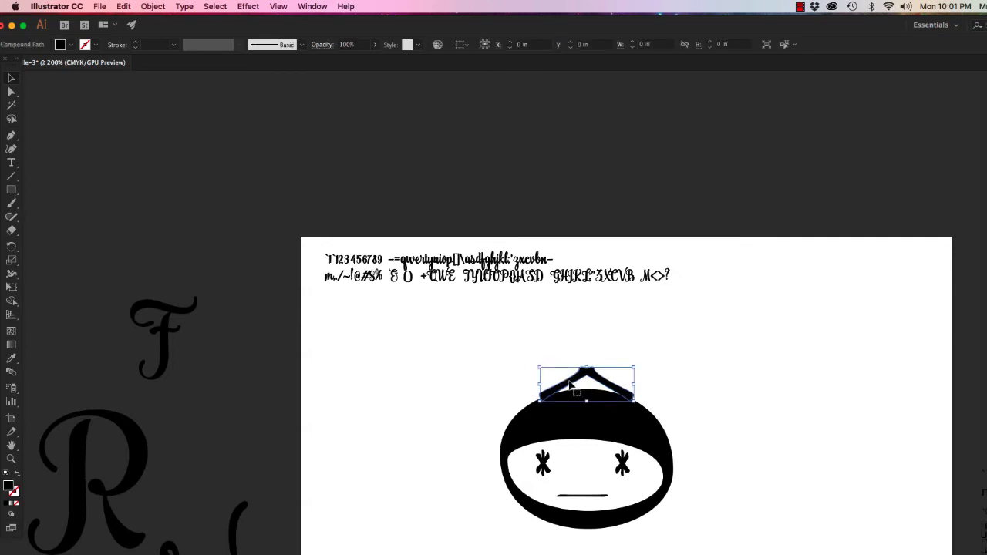
pyautogui.keyDown('shift'); pyautogui.click(580, 428); pyautogui.keyUp('shift')
pyautogui.keyDown('shift'); pyautogui.click(544, 464); pyautogui.keyUp('shift')
pyautogui.keyDown('shift'); pyautogui.click(622, 464); pyautogui.keyUp('shift')
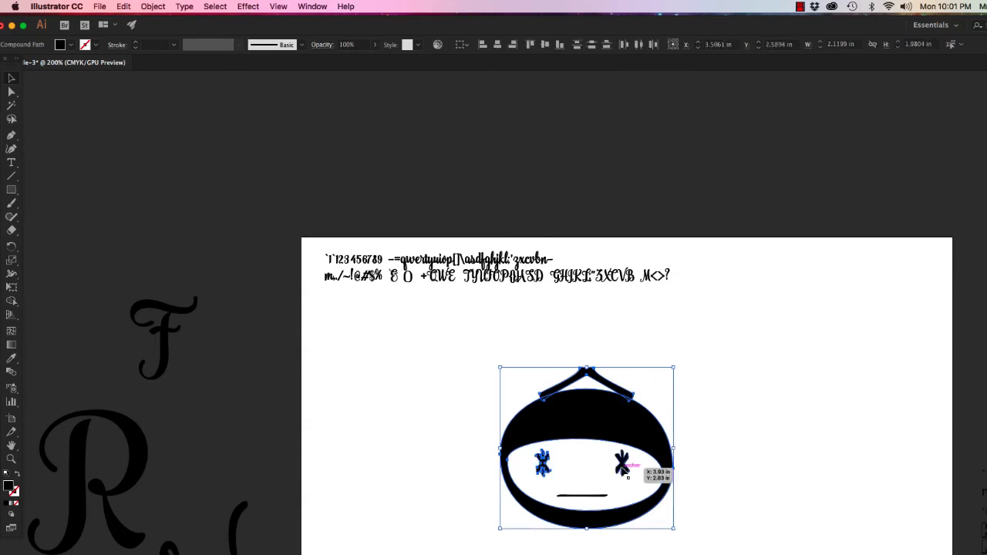
pyautogui.keyDown('shift'); pyautogui.click(594, 496); pyautogui.keyUp('shift')
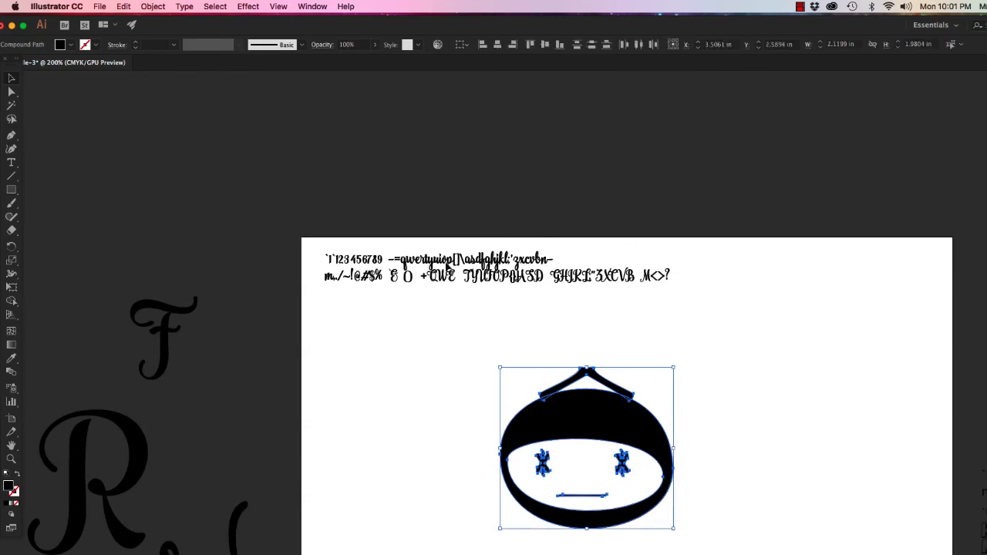
# Group the selected face parts with Object > Group and deselect.
pyautogui.click(153, 7)
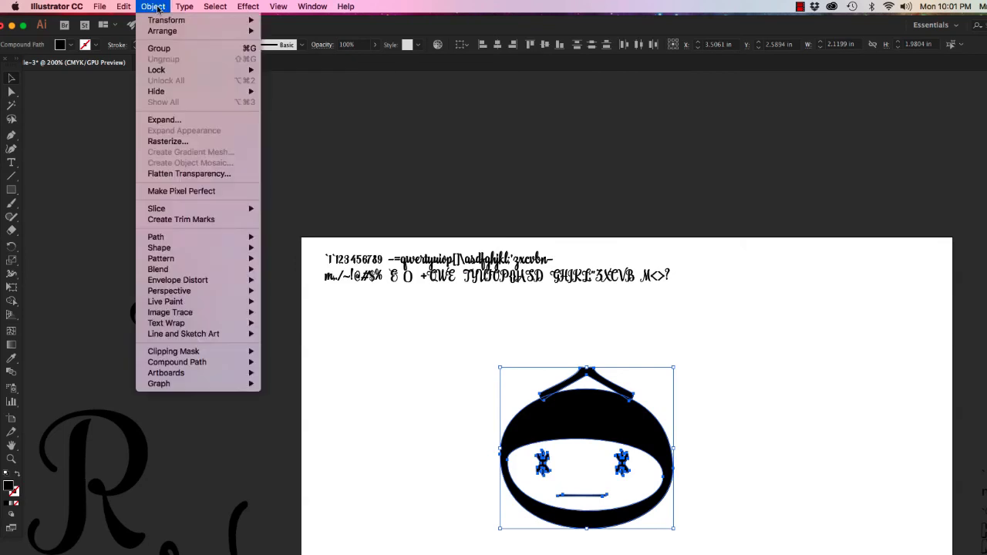
pyautogui.click(170, 49)
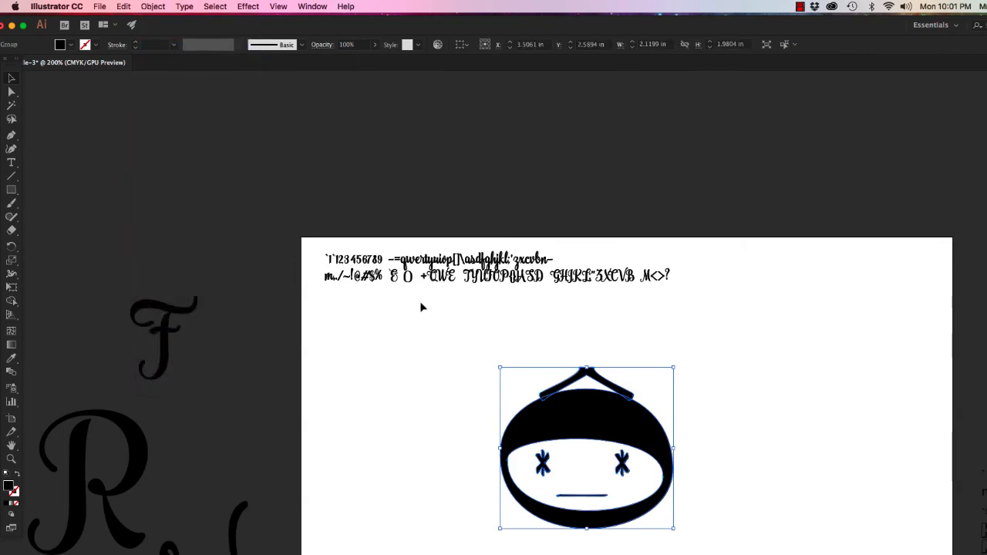
pyautogui.click(462, 348)
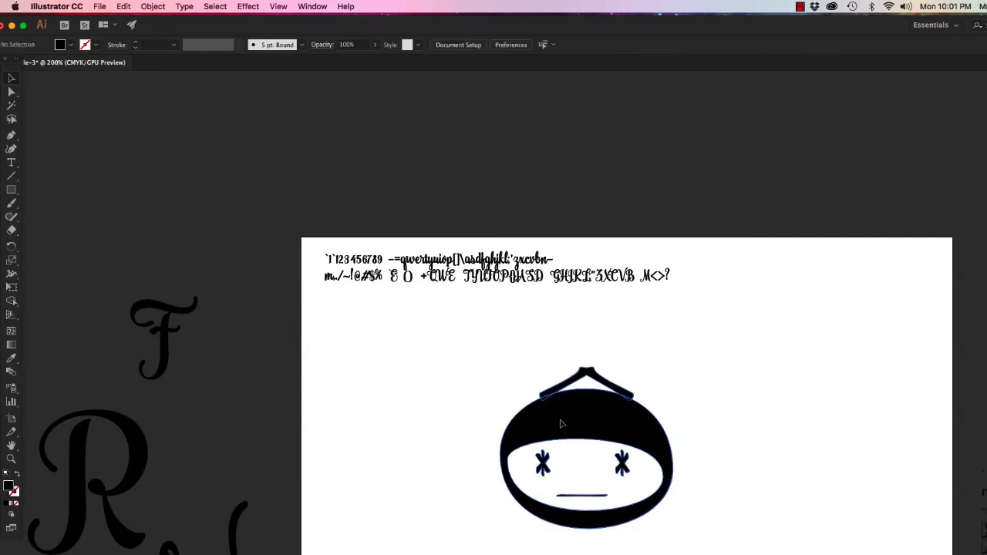
# Scale up the grouped ninja face and reposition it on the artboard.
pyautogui.moveTo(575, 423); pyautogui.dragTo(493, 380)
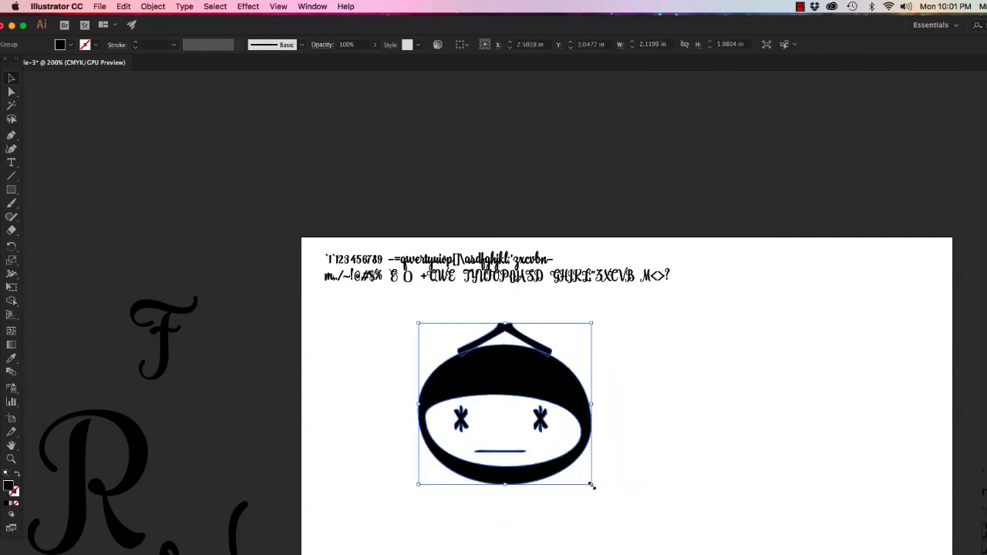
pyautogui.moveTo(592, 486); pyautogui.dragTo(624, 532)
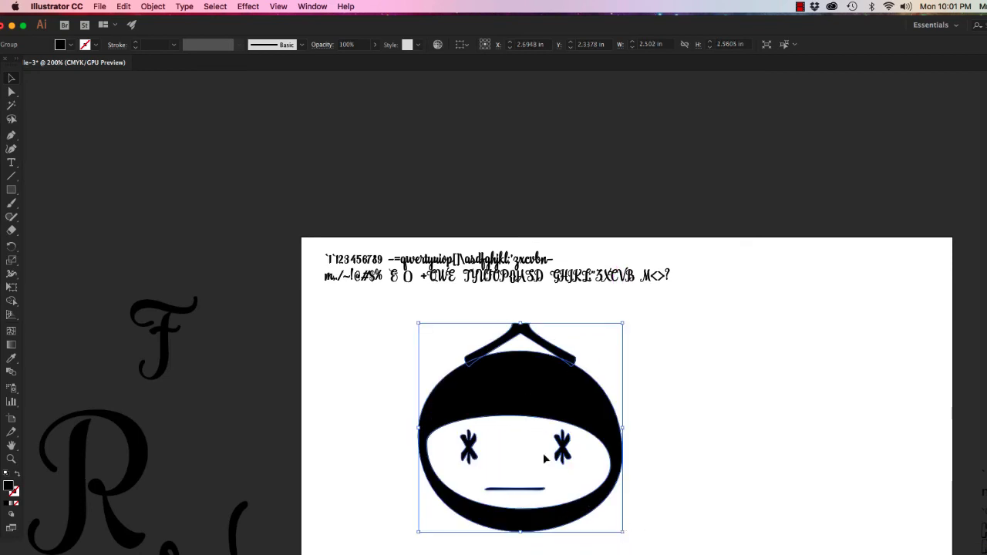
pyautogui.moveTo(559, 387); pyautogui.dragTo(634, 402)
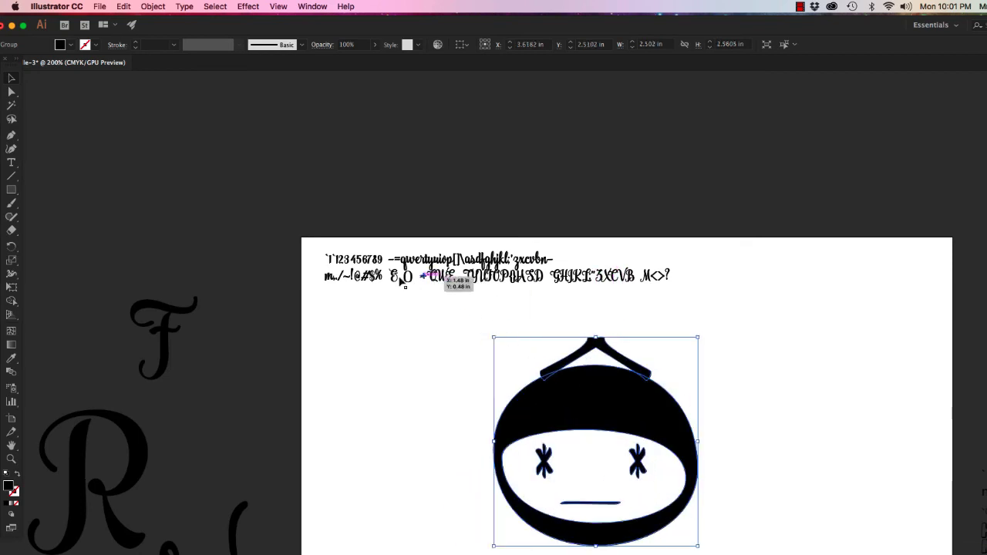
# Move a small character from the text row into the face as a nose, then nudge the face up.
pyautogui.moveTo(331, 260); pyautogui.dragTo(606, 489)
pyautogui.click(448, 455)
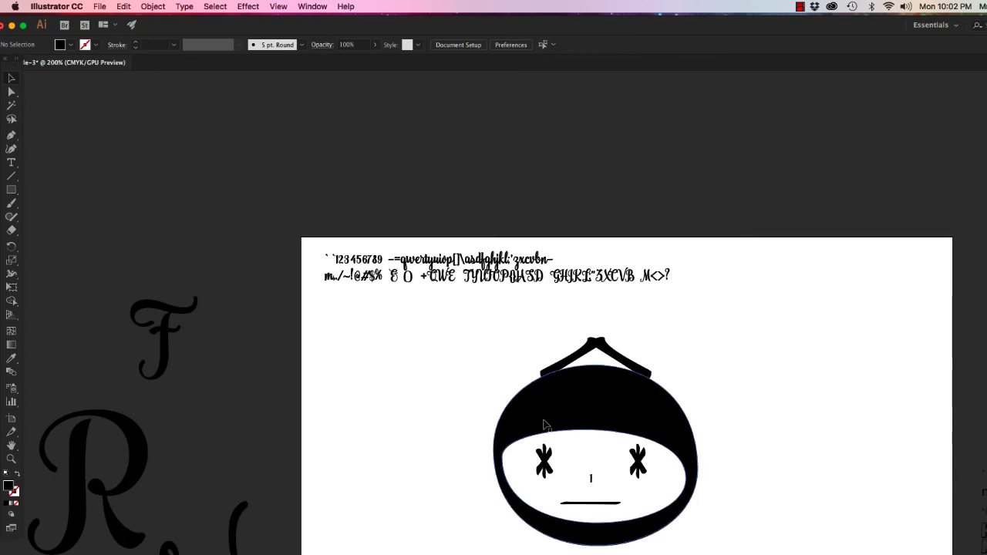
pyautogui.moveTo(545, 425); pyautogui.dragTo(549, 414)
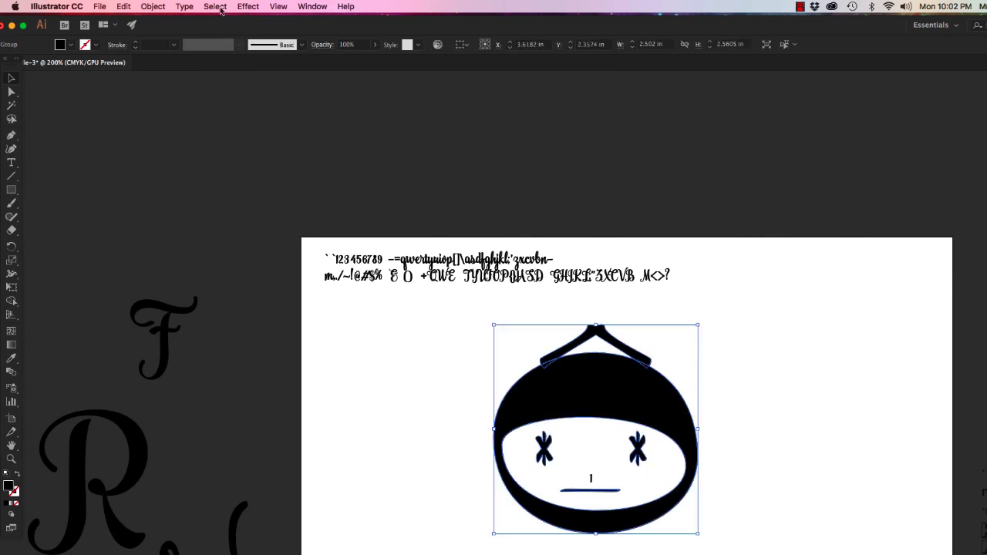
# Ungroup the face with Object > Ungroup and raise the hat chevron a little above the head.
pyautogui.click(153, 7)
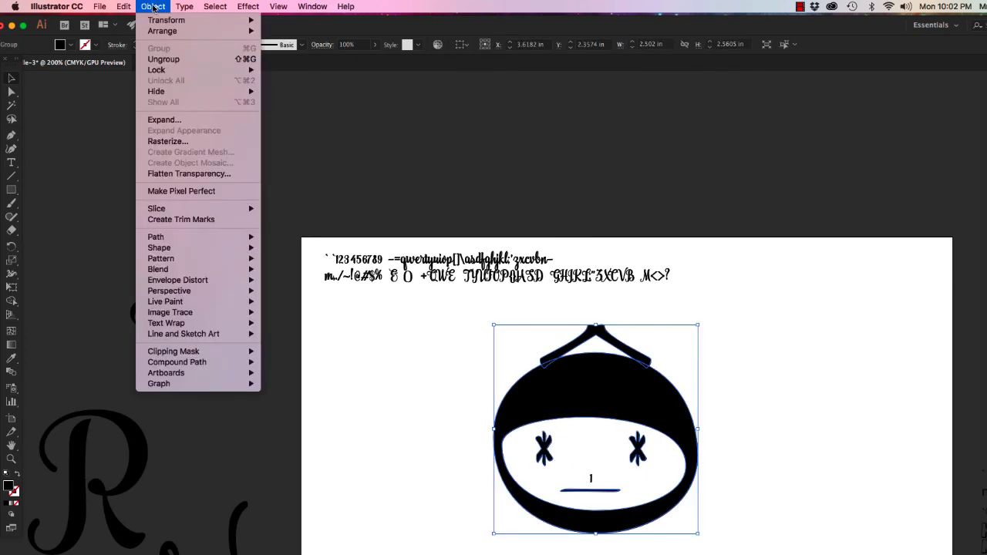
pyautogui.click(175, 60)
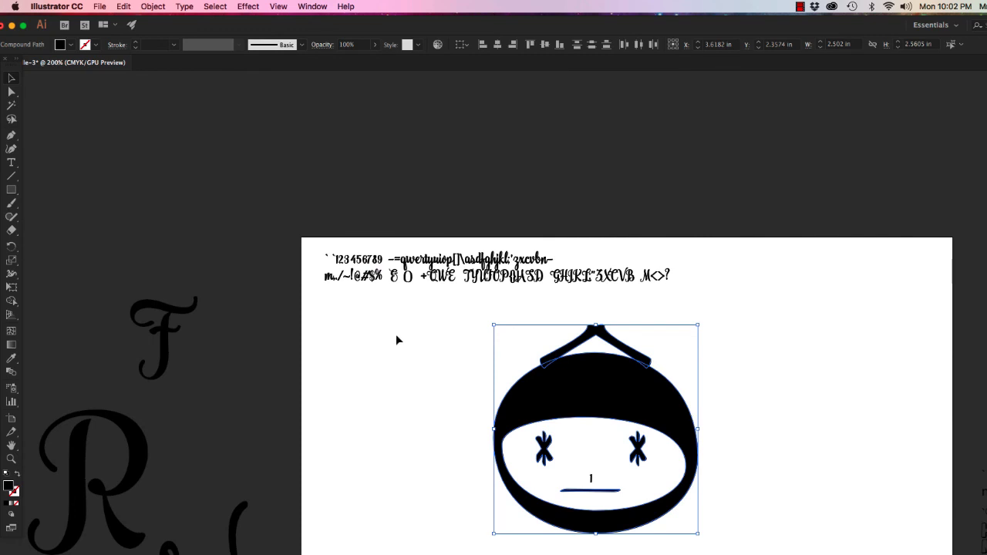
pyautogui.click(400, 337)
pyautogui.click(574, 357)
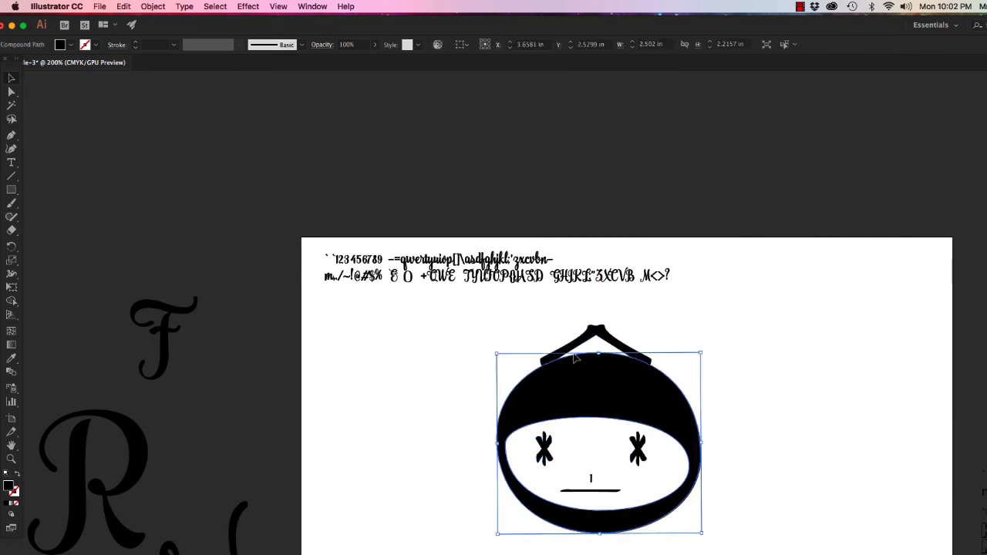
pyautogui.moveTo(575, 358); pyautogui.dragTo(570, 350)
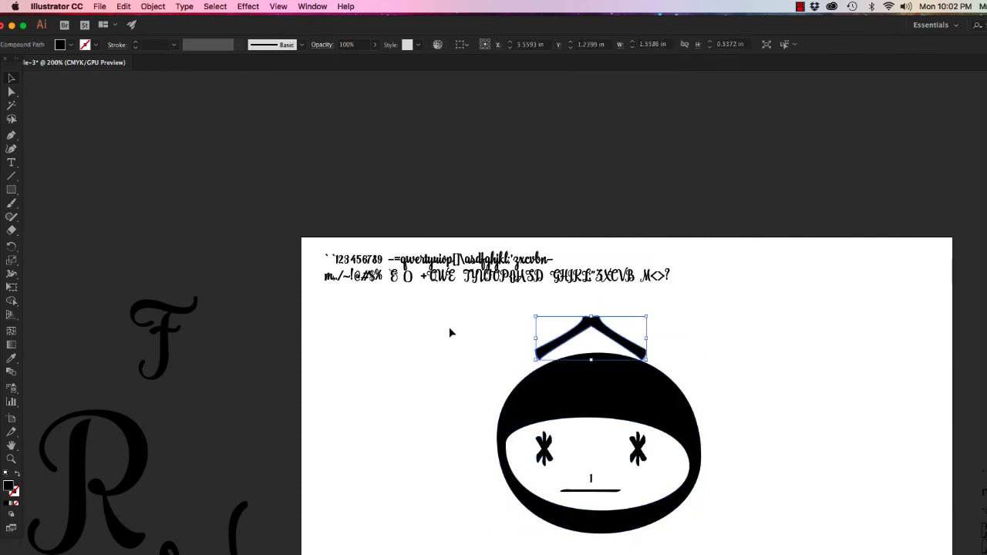